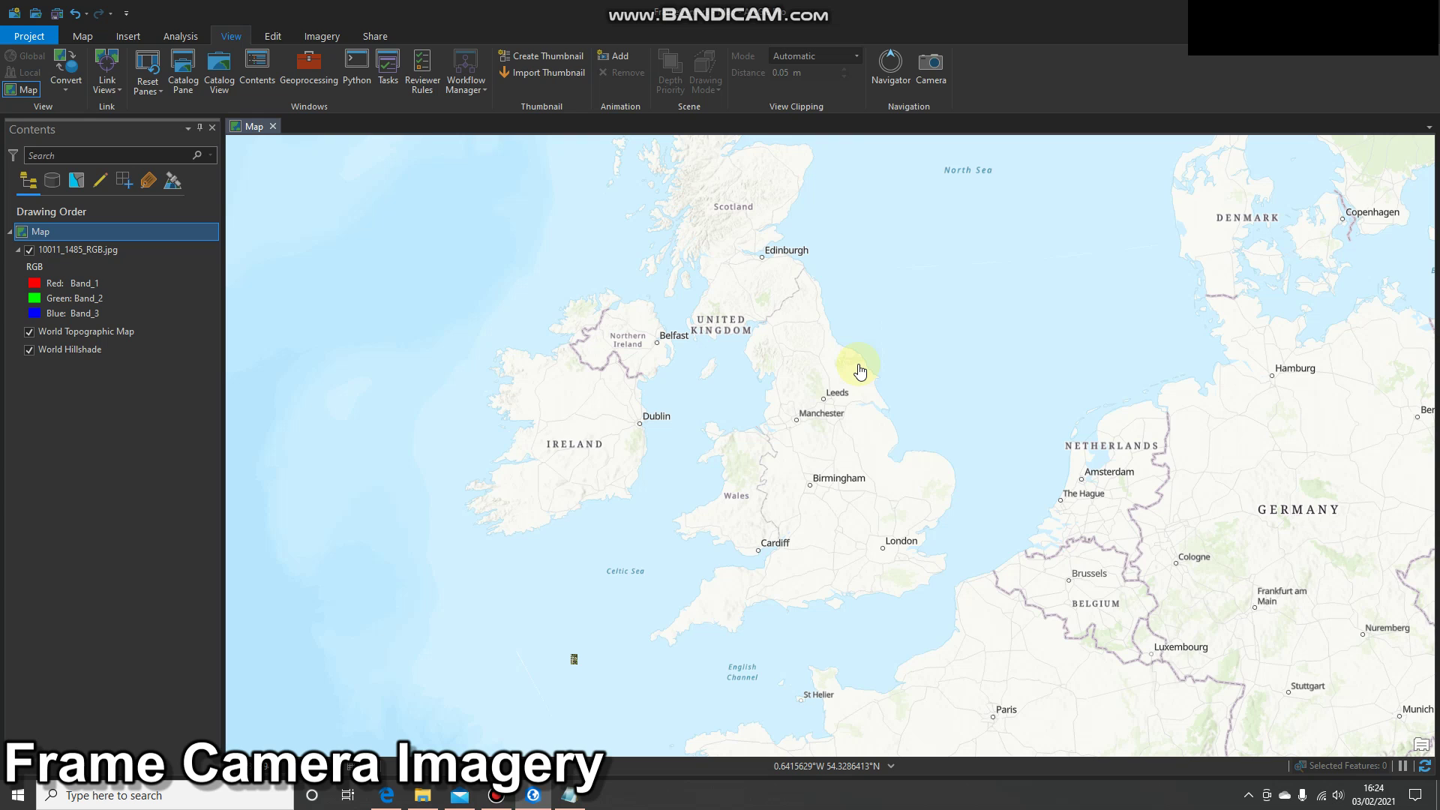
pyautogui.click(424, 797)
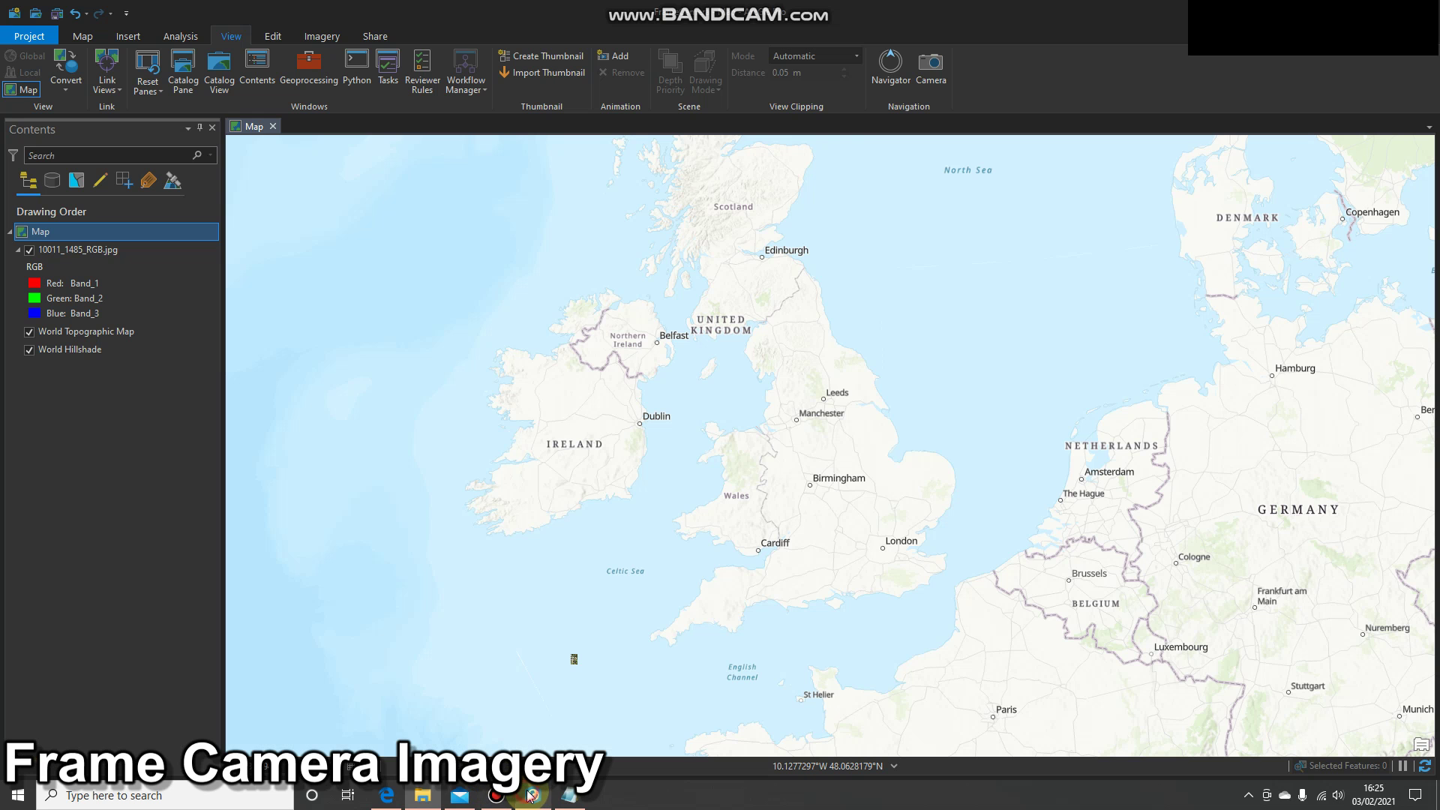
pyautogui.click(499, 801)
pyautogui.moveTo(409, 801)
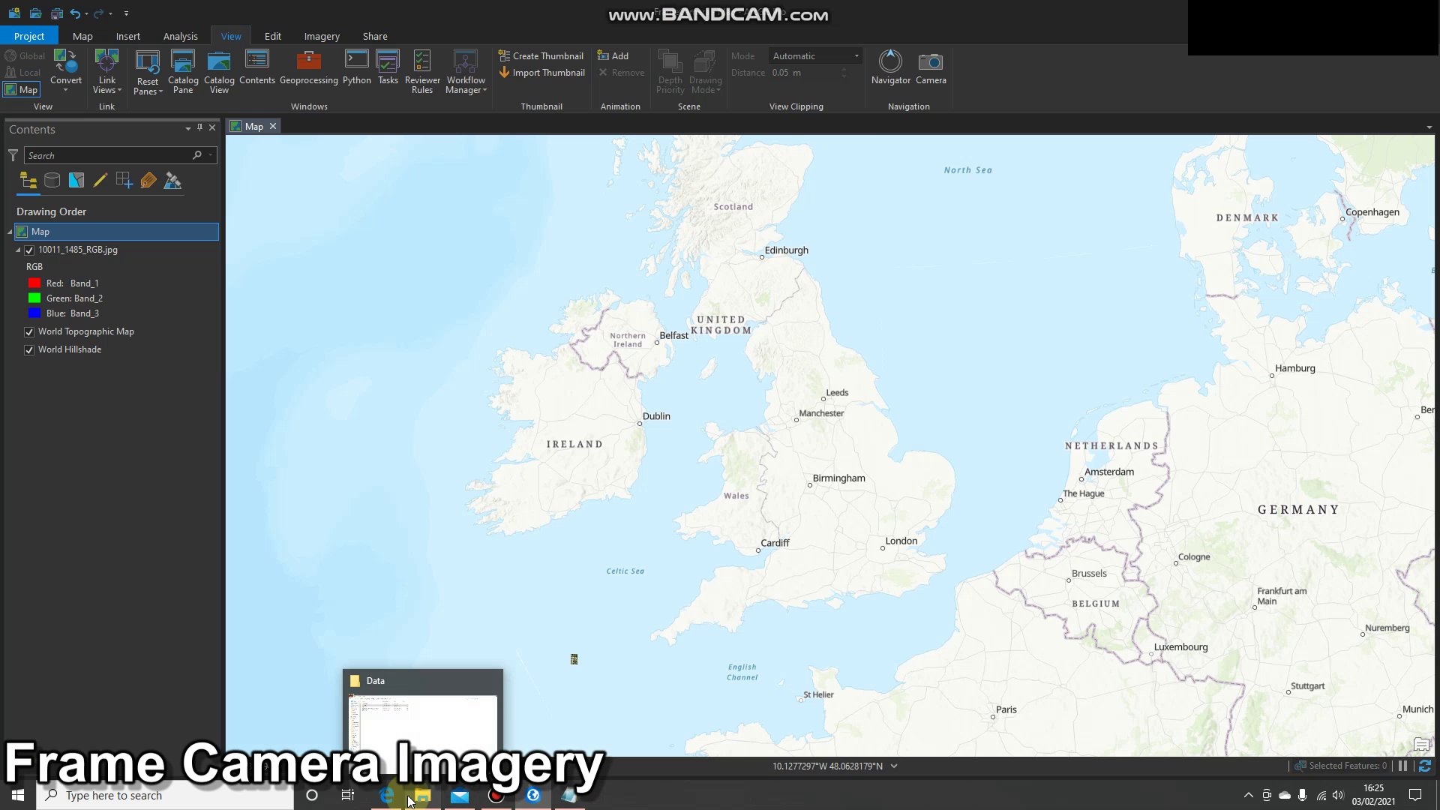
# Step: Start a new mosaic dataset in the project's FrameCamera.gdb geodatabase
pyautogui.click(184, 81)
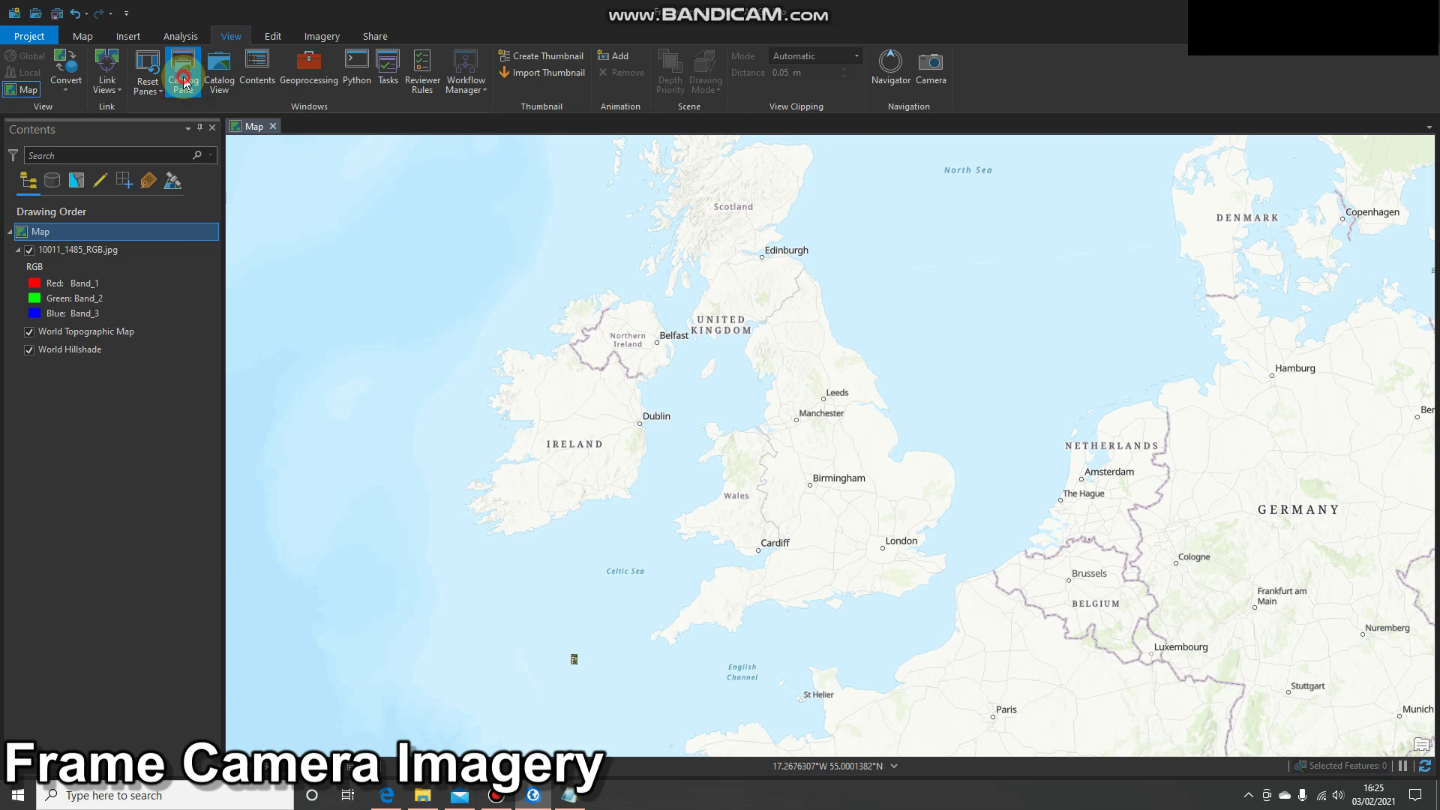
pyautogui.click(1138, 238)
pyautogui.click(1216, 257)
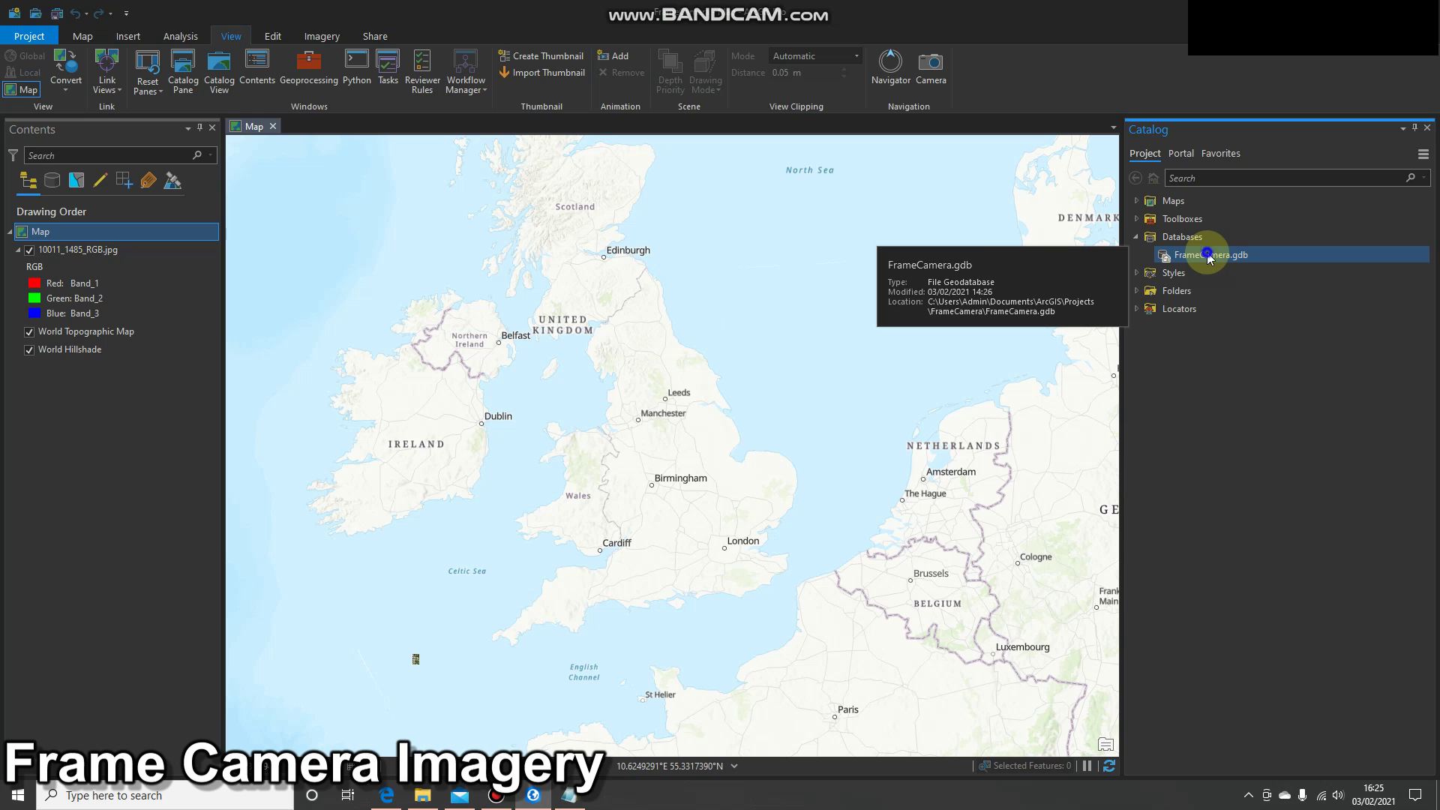
pyautogui.rightClick(1208, 255)
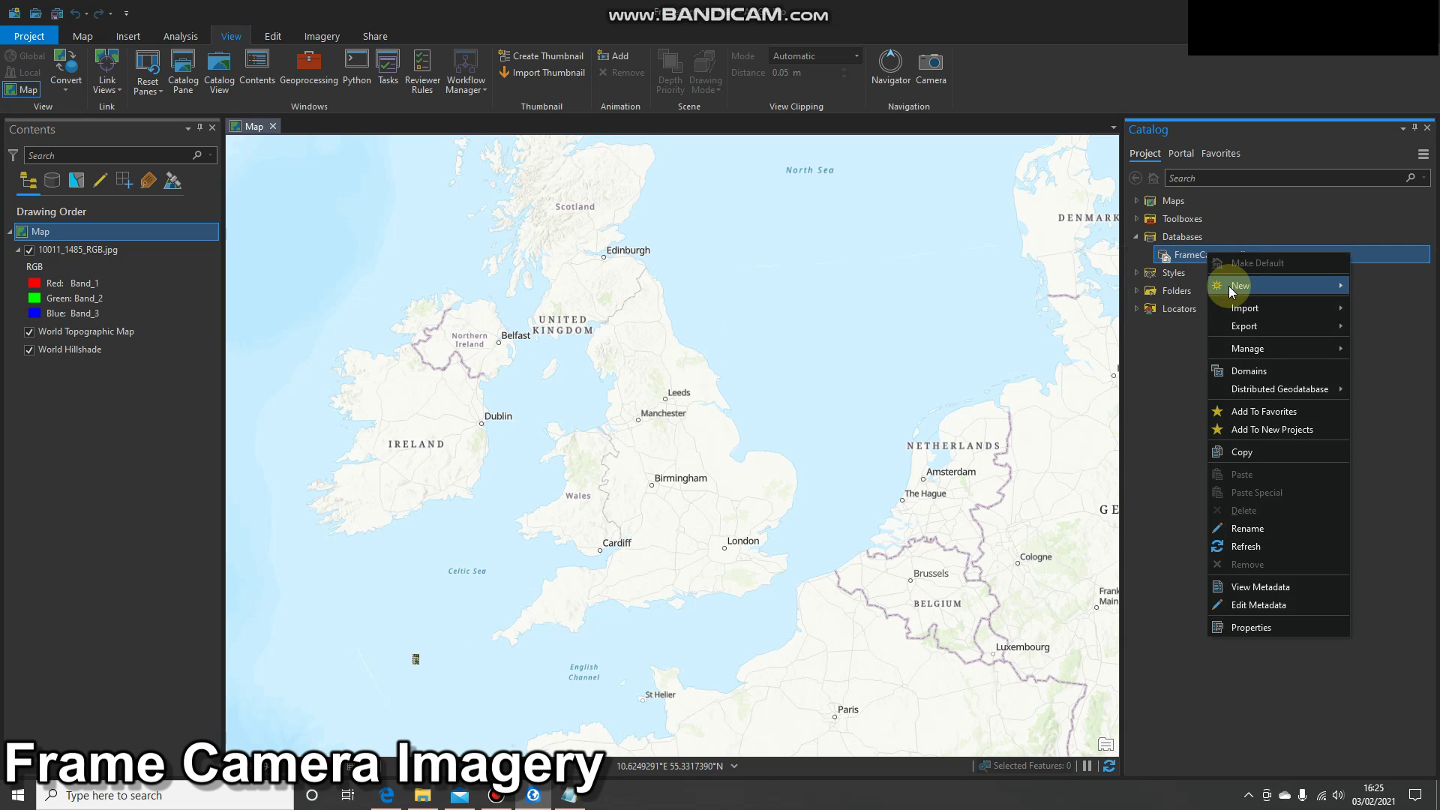
pyautogui.moveTo(1229, 286)
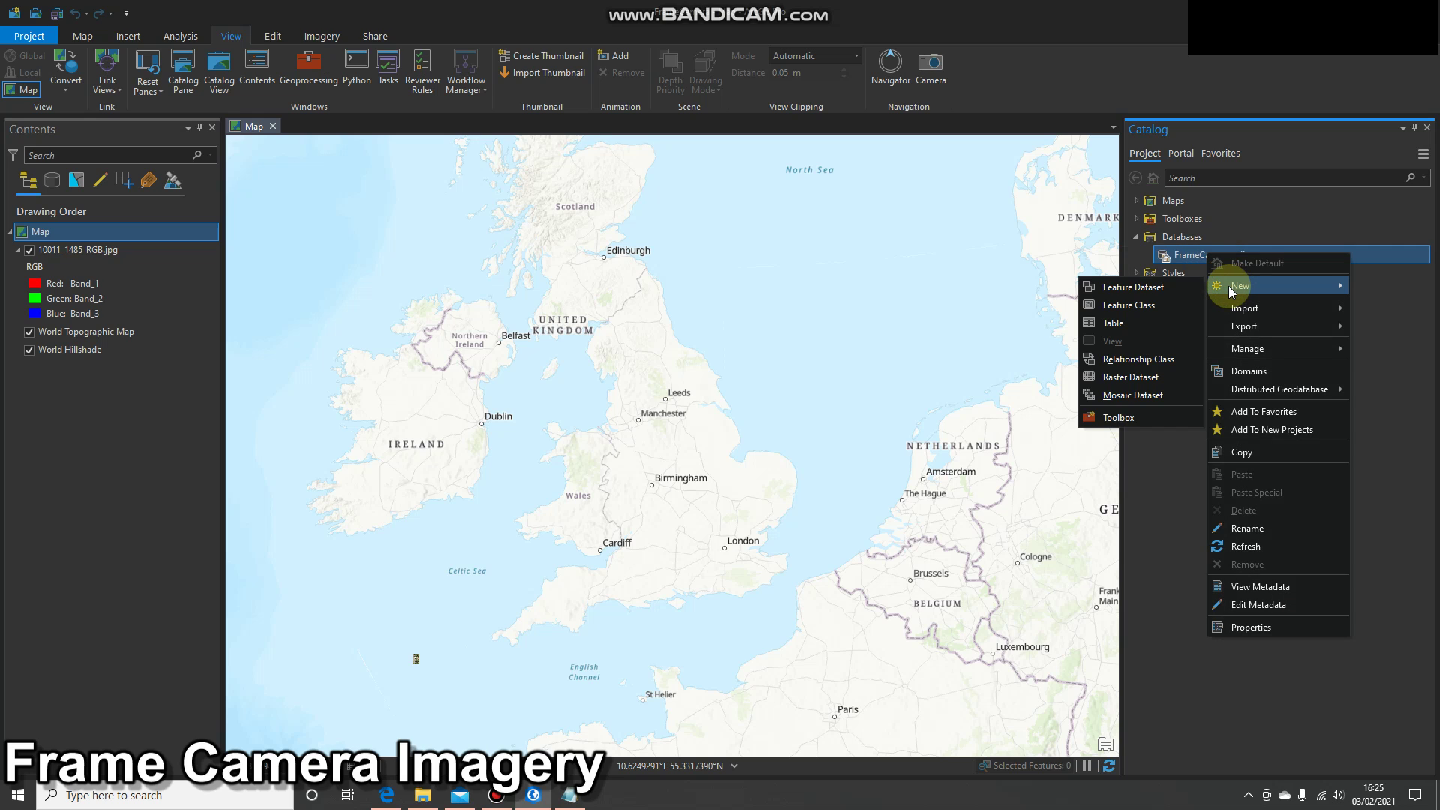
pyautogui.click(1141, 394)
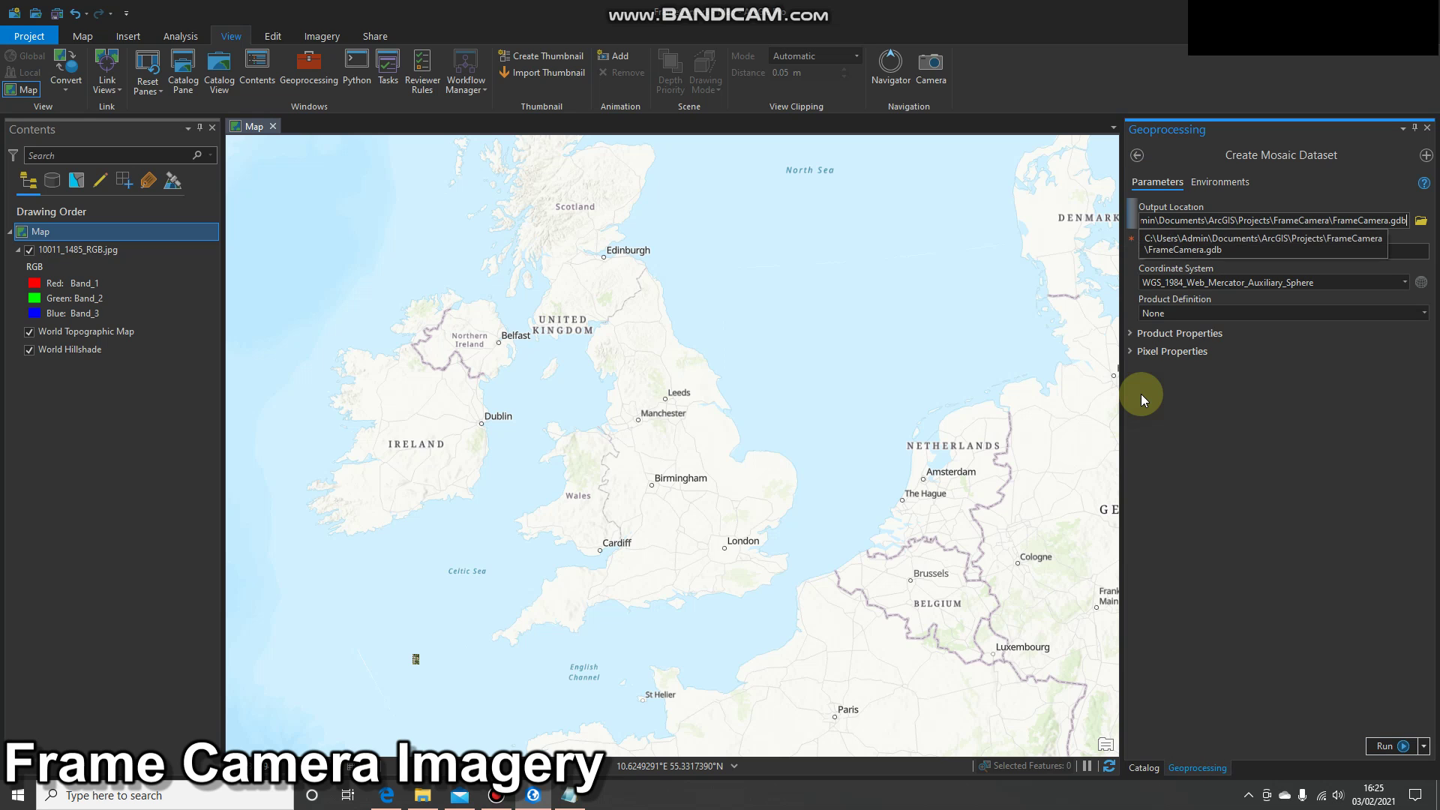
# Step: Create the mosaic dataset with the name FrameCamera and the current map's coordinate system, British_National_Grid / VCS:Newlyn
pyautogui.click(1234, 251)
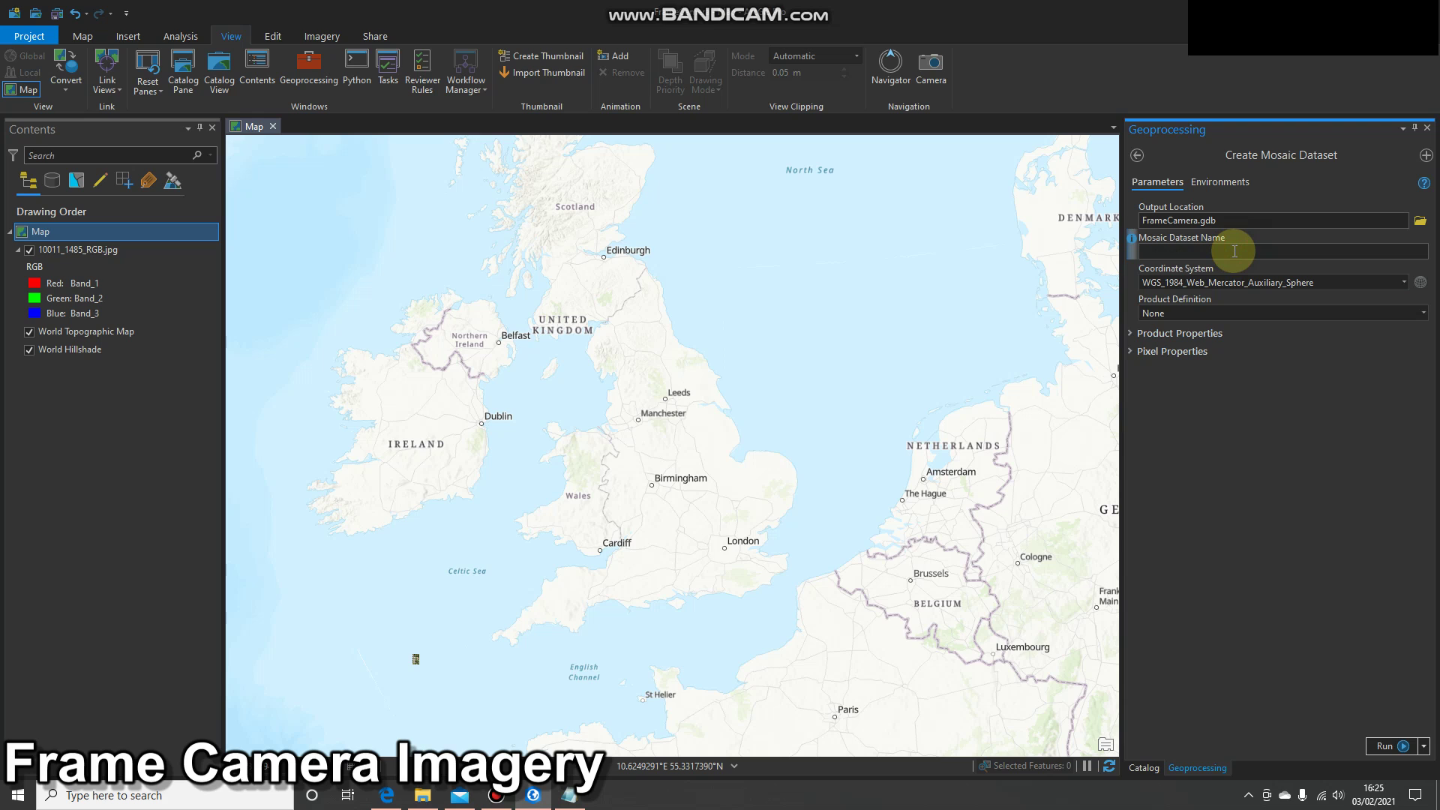
pyautogui.write('Fr')
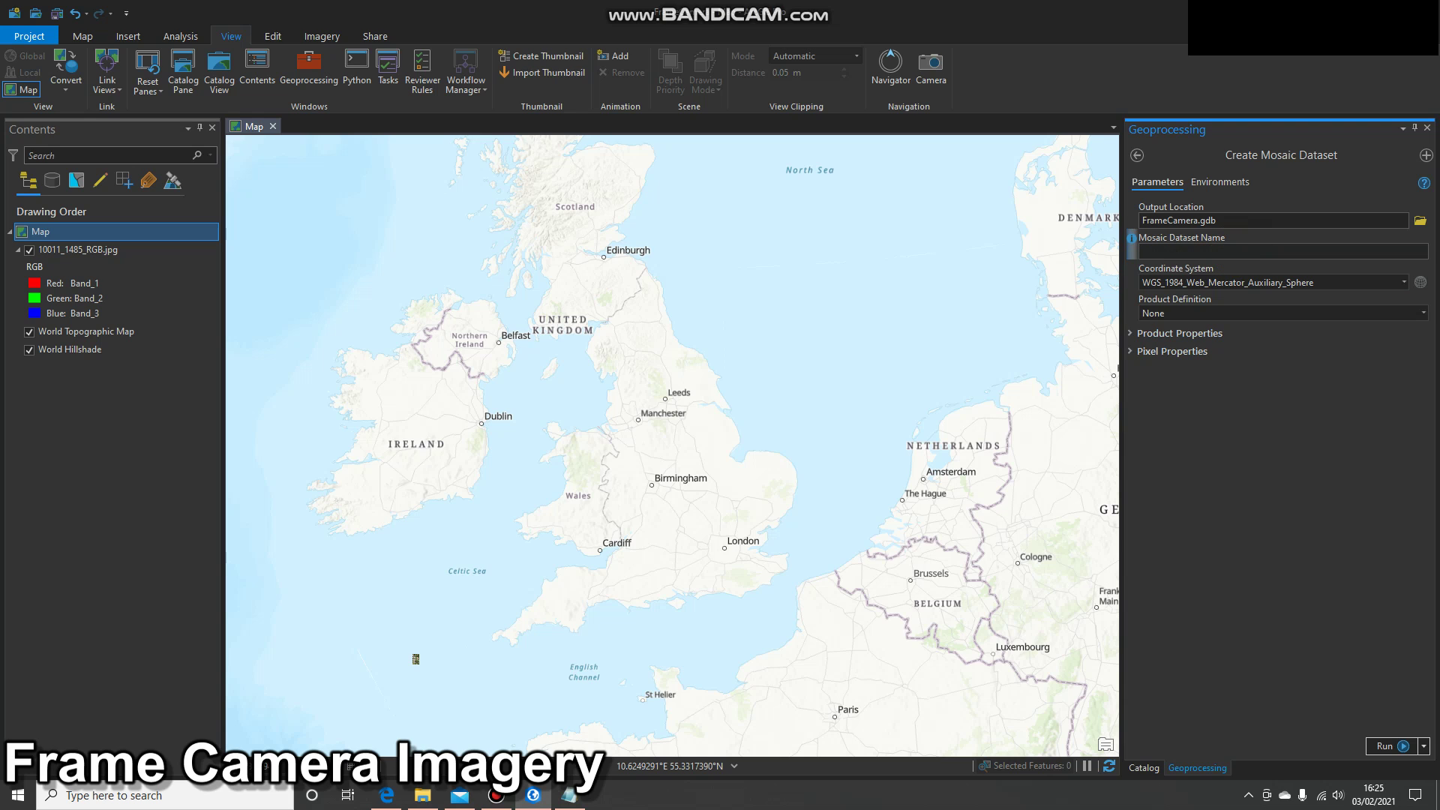
pyautogui.write('ameCamera')
pyautogui.click(1404, 282)
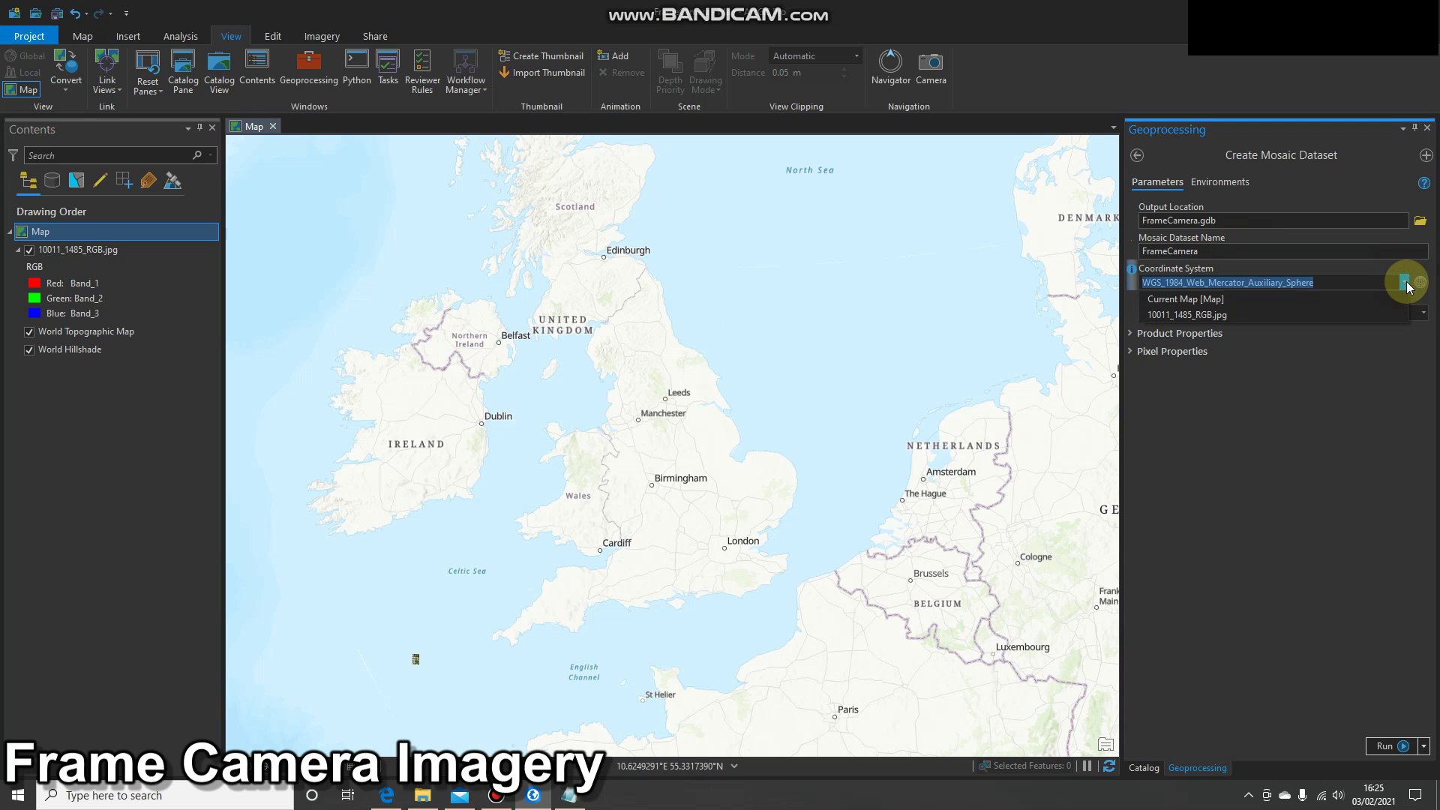
pyautogui.click(1330, 299)
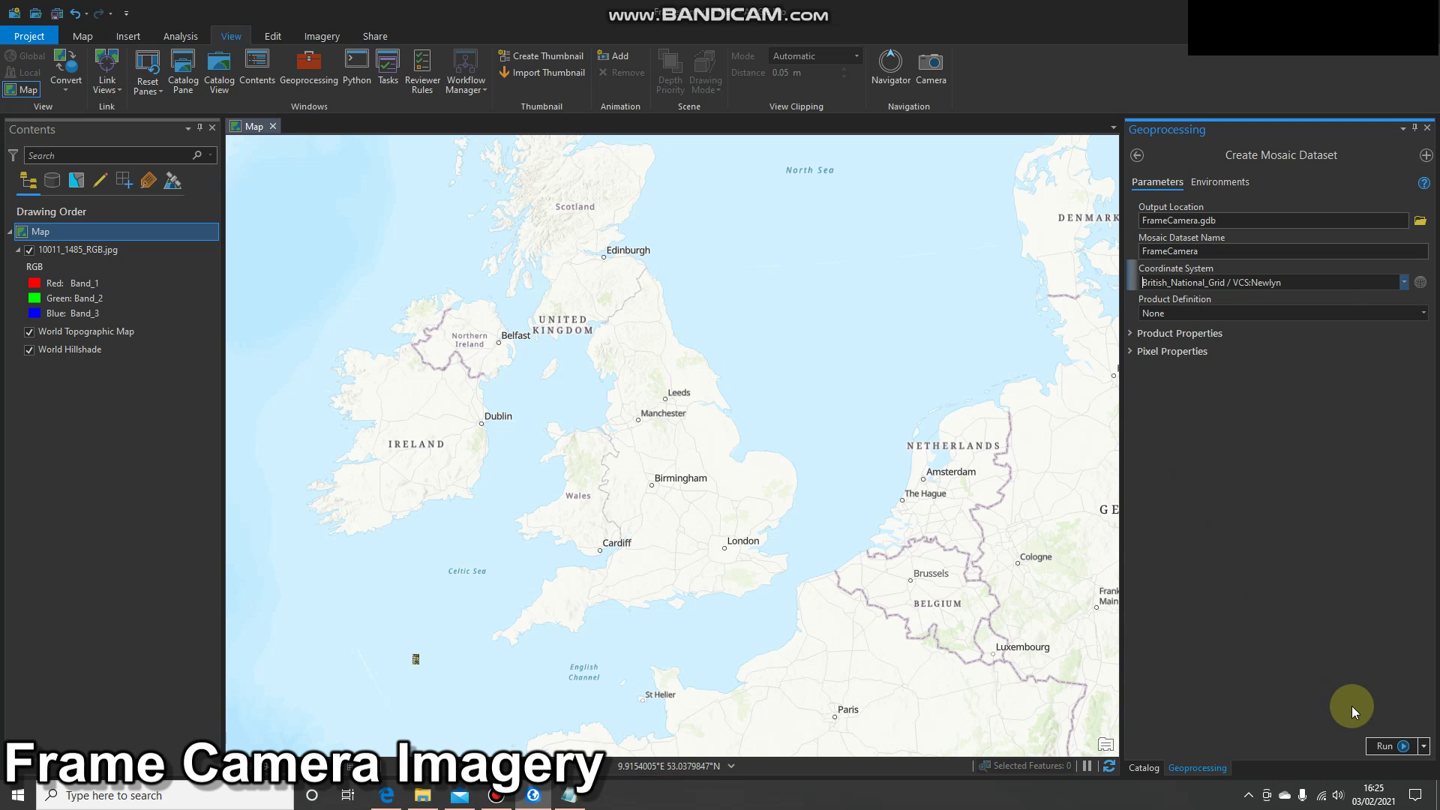
pyautogui.click(1384, 748)
pyautogui.moveTo(1384, 750)
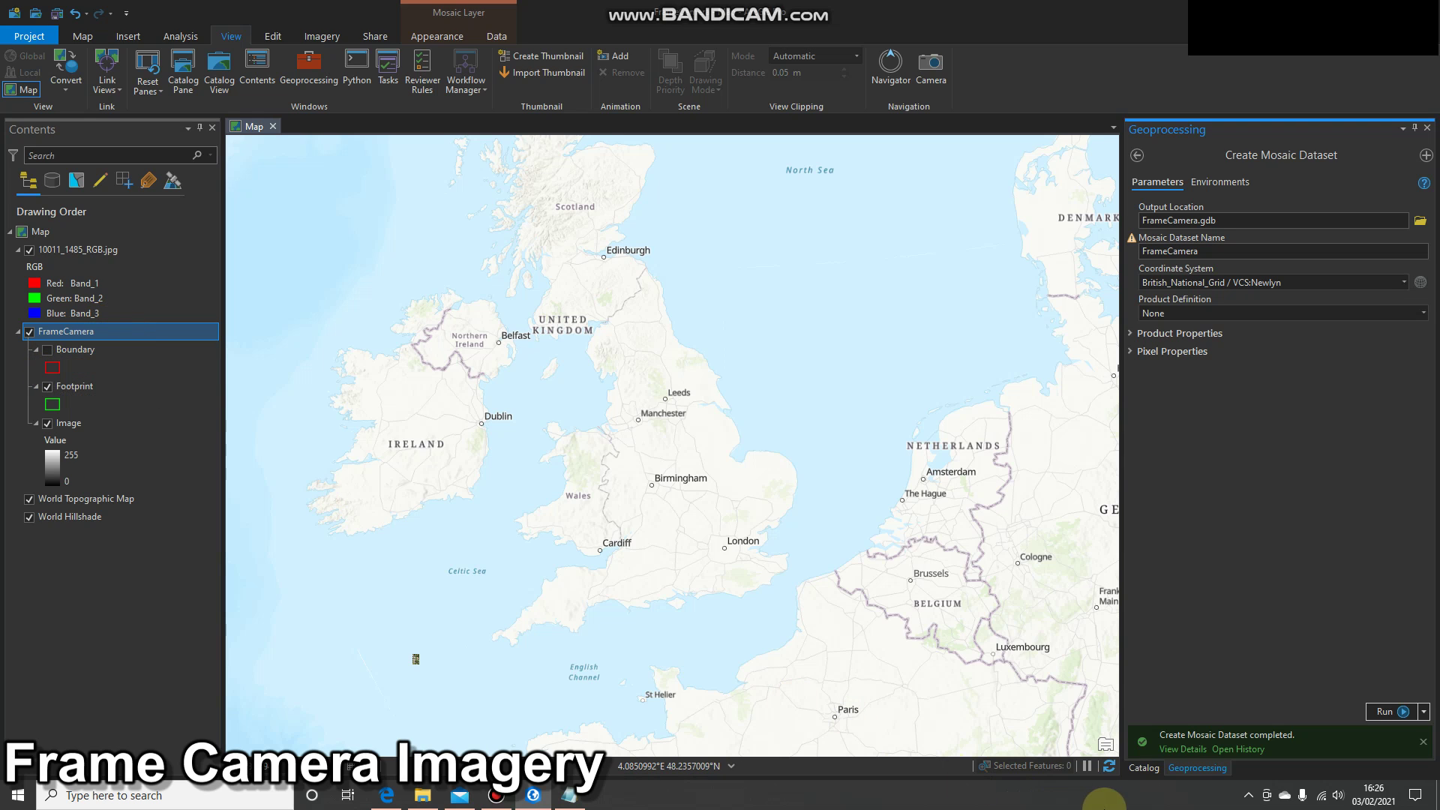
# Step: Open the Add Rasters To Mosaic Dataset tool for the FrameCamera mosaic dataset in the project geodatabase
pyautogui.click(1144, 767)
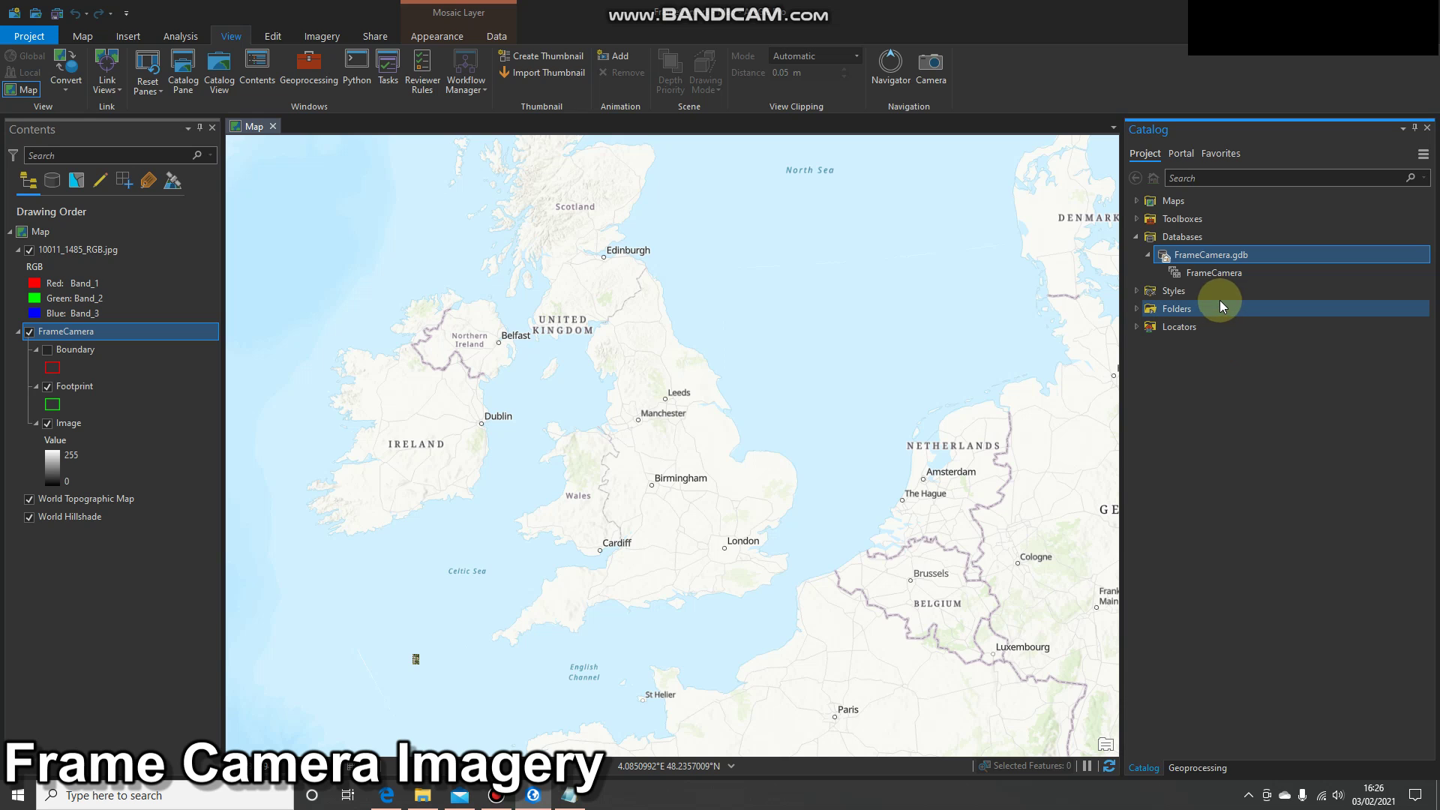
pyautogui.rightClick(1218, 273)
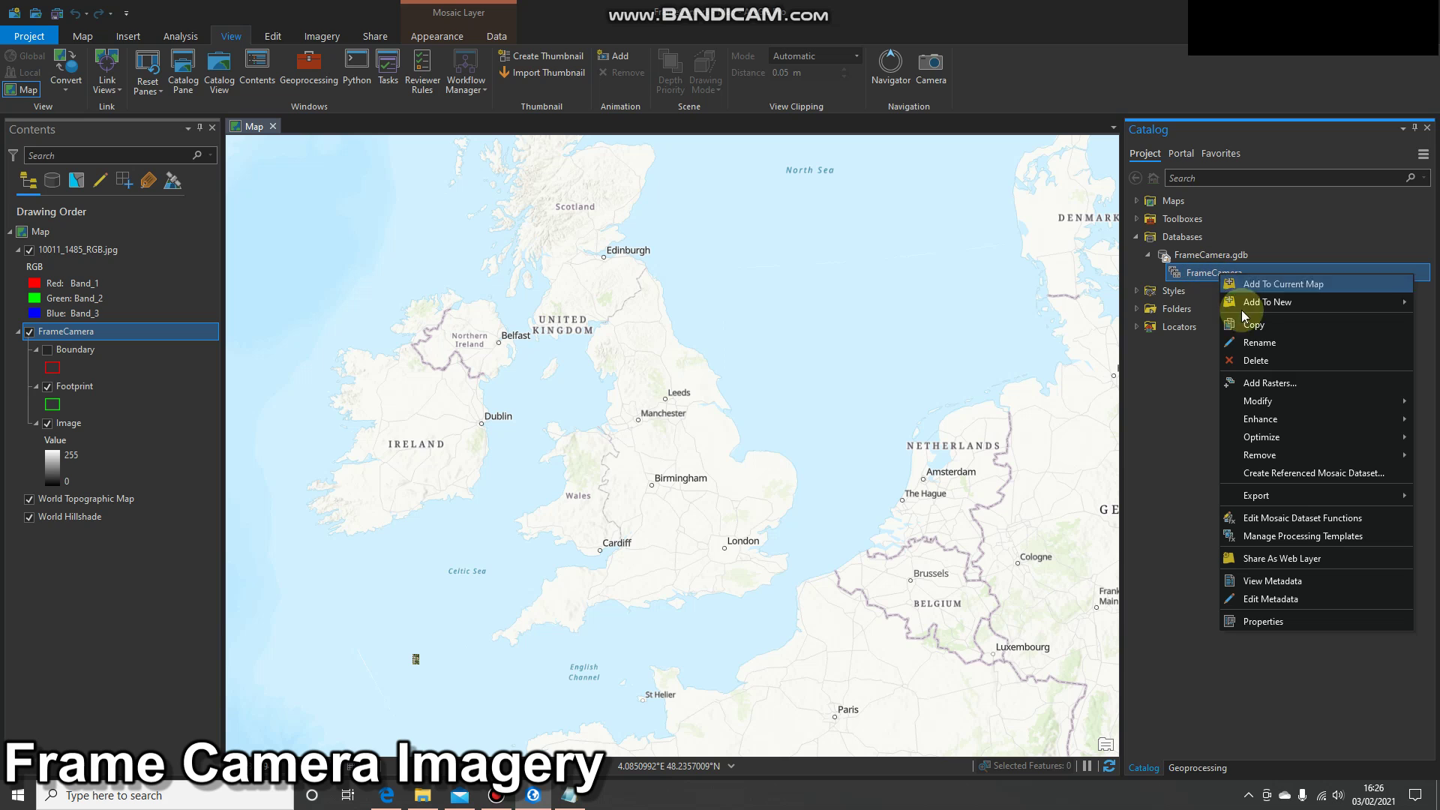
pyautogui.click(1260, 382)
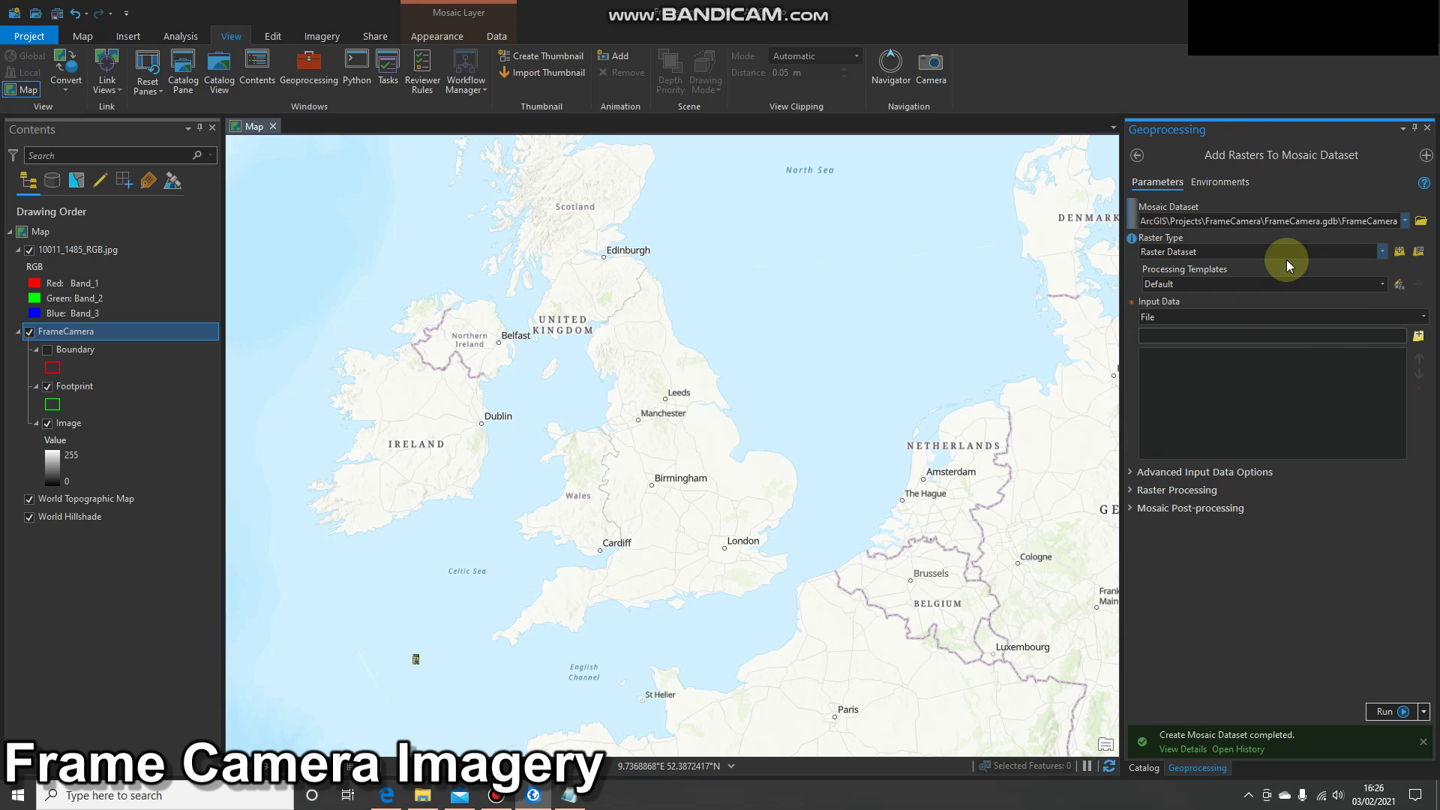
# Step: Look through the available raster types and set the raster type to Frame Camera
pyautogui.click(1382, 251)
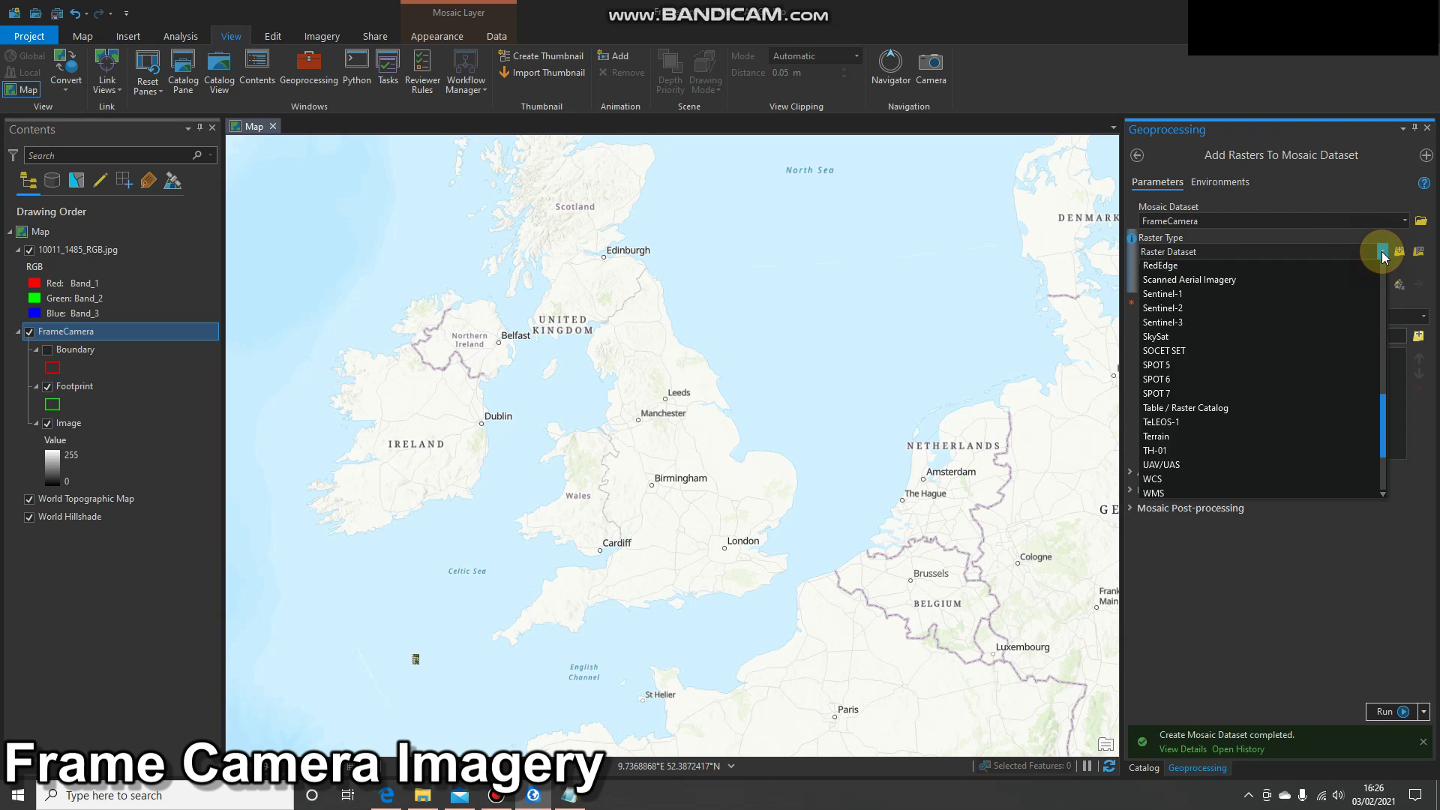
pyautogui.scroll(-3, 1214, 480)
pyautogui.scroll(3, 1213, 480)
pyautogui.scroll(13, 1213, 486)
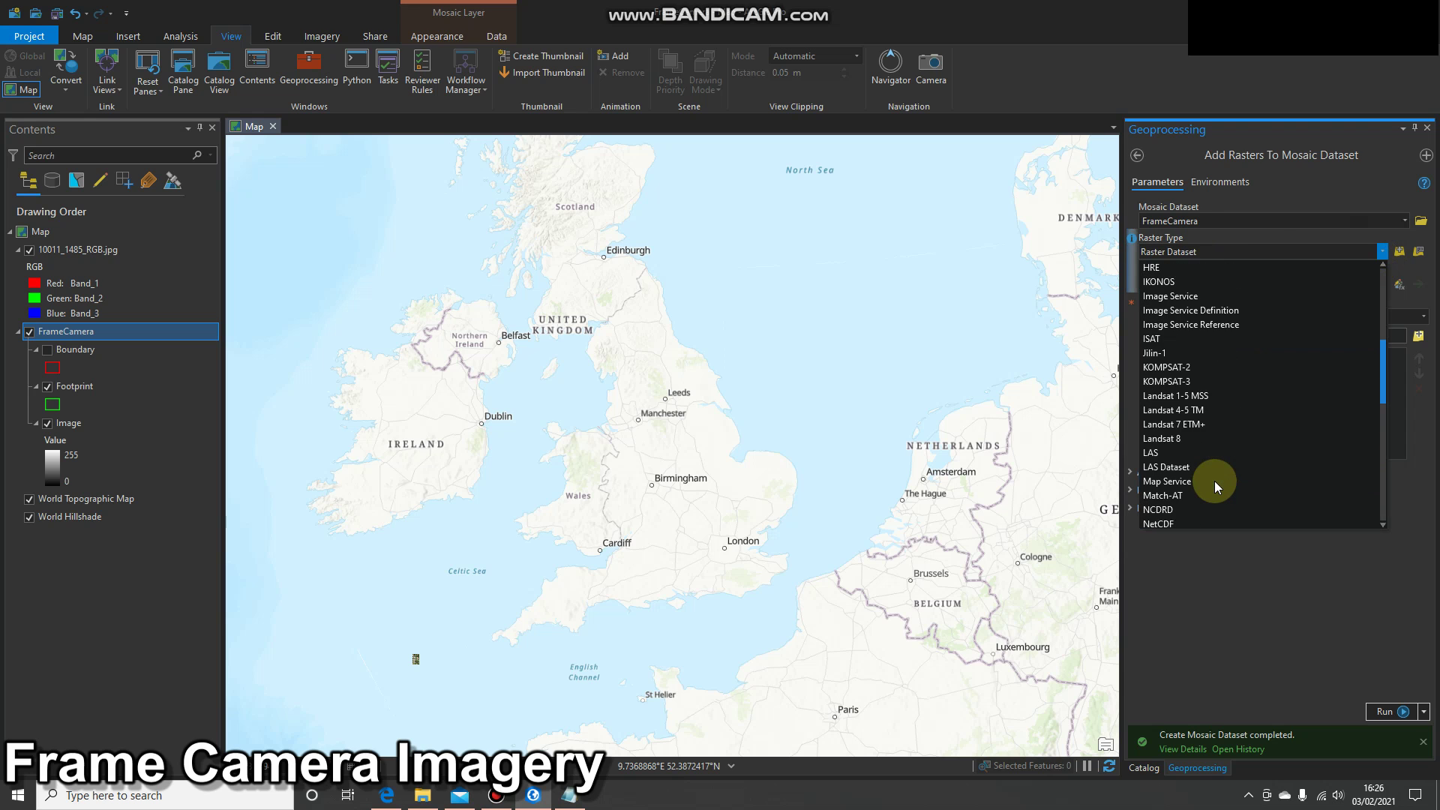
pyautogui.scroll(5, 1214, 480)
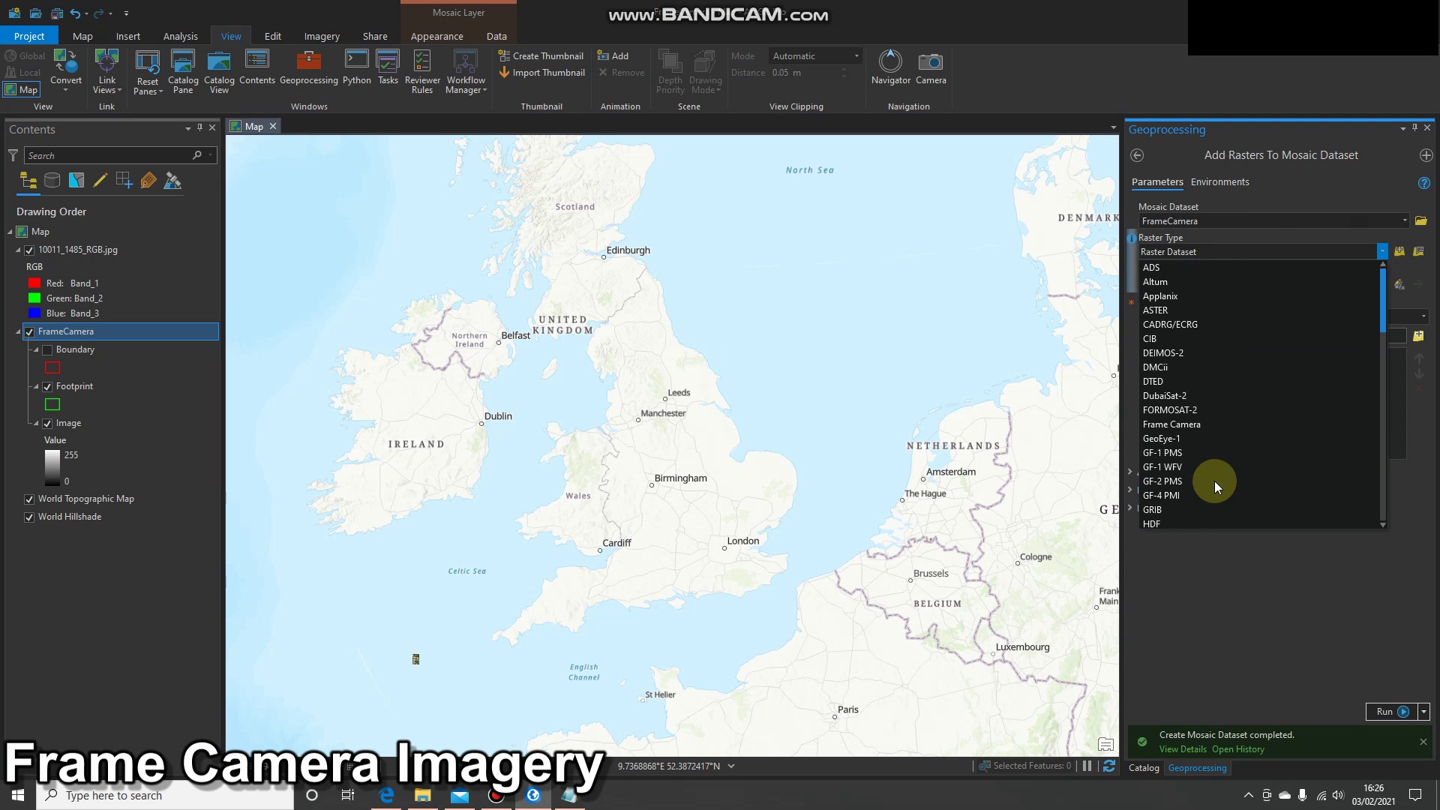
pyautogui.scroll(-2, 1213, 484)
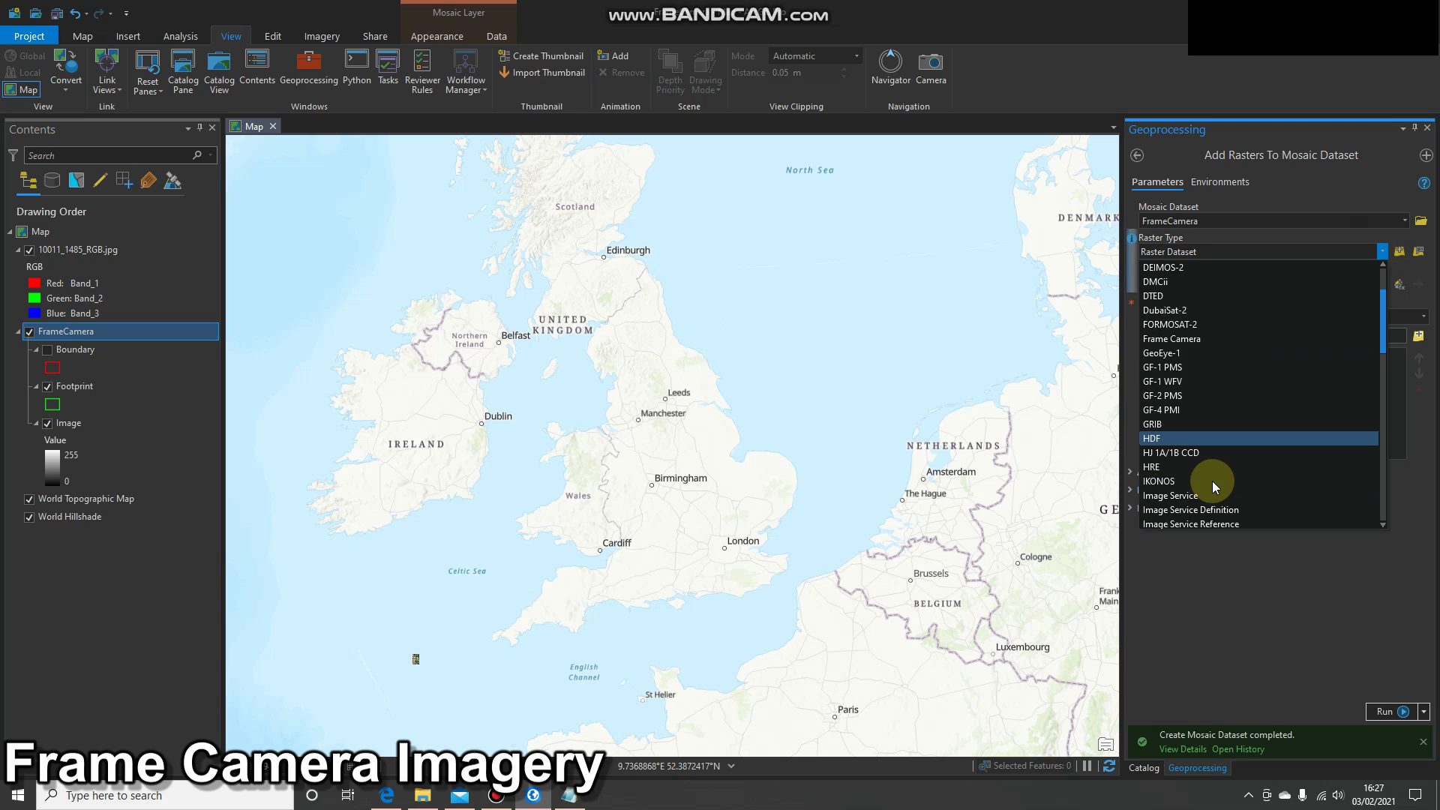
pyautogui.scroll(-3, 1203, 488)
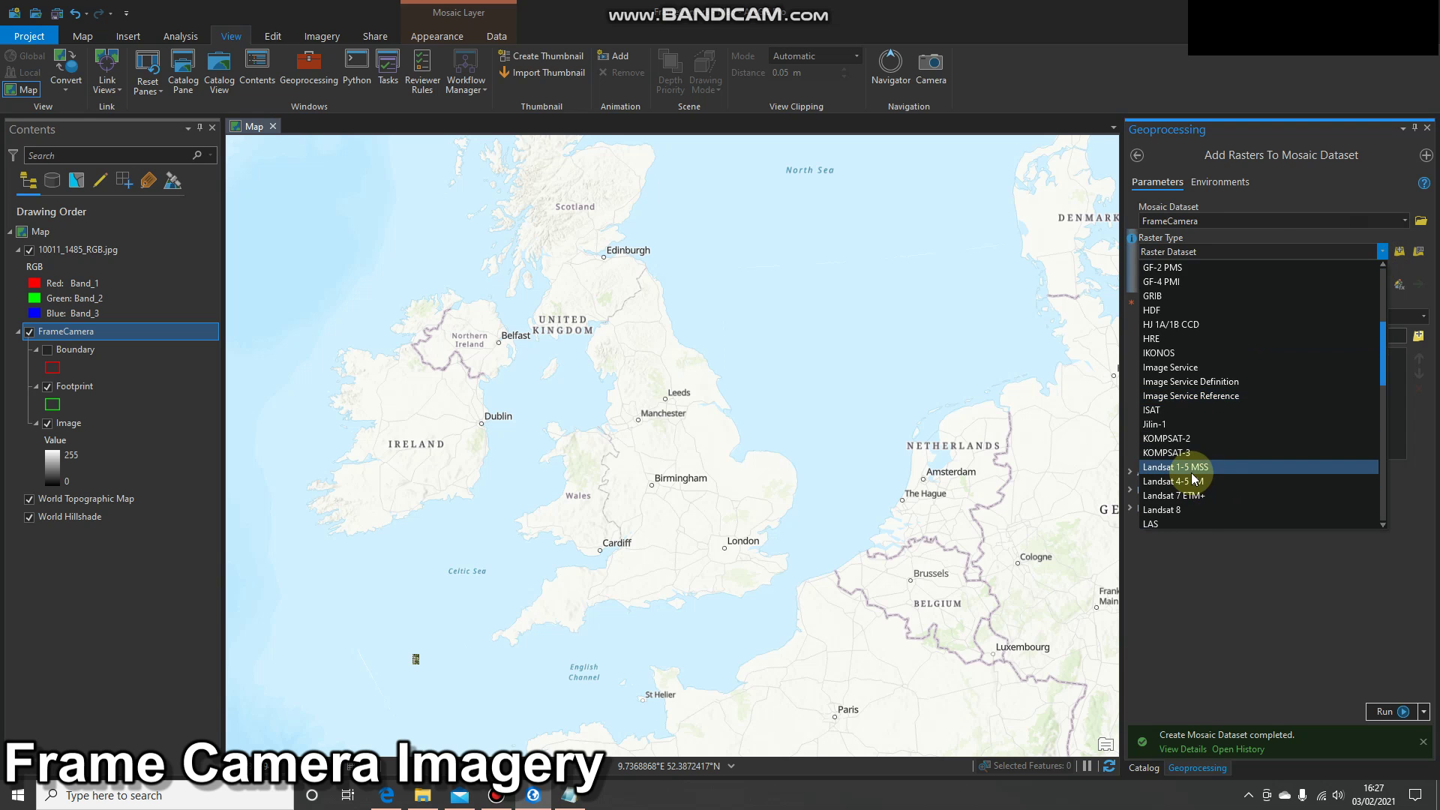
pyautogui.scroll(-5, 1202, 488)
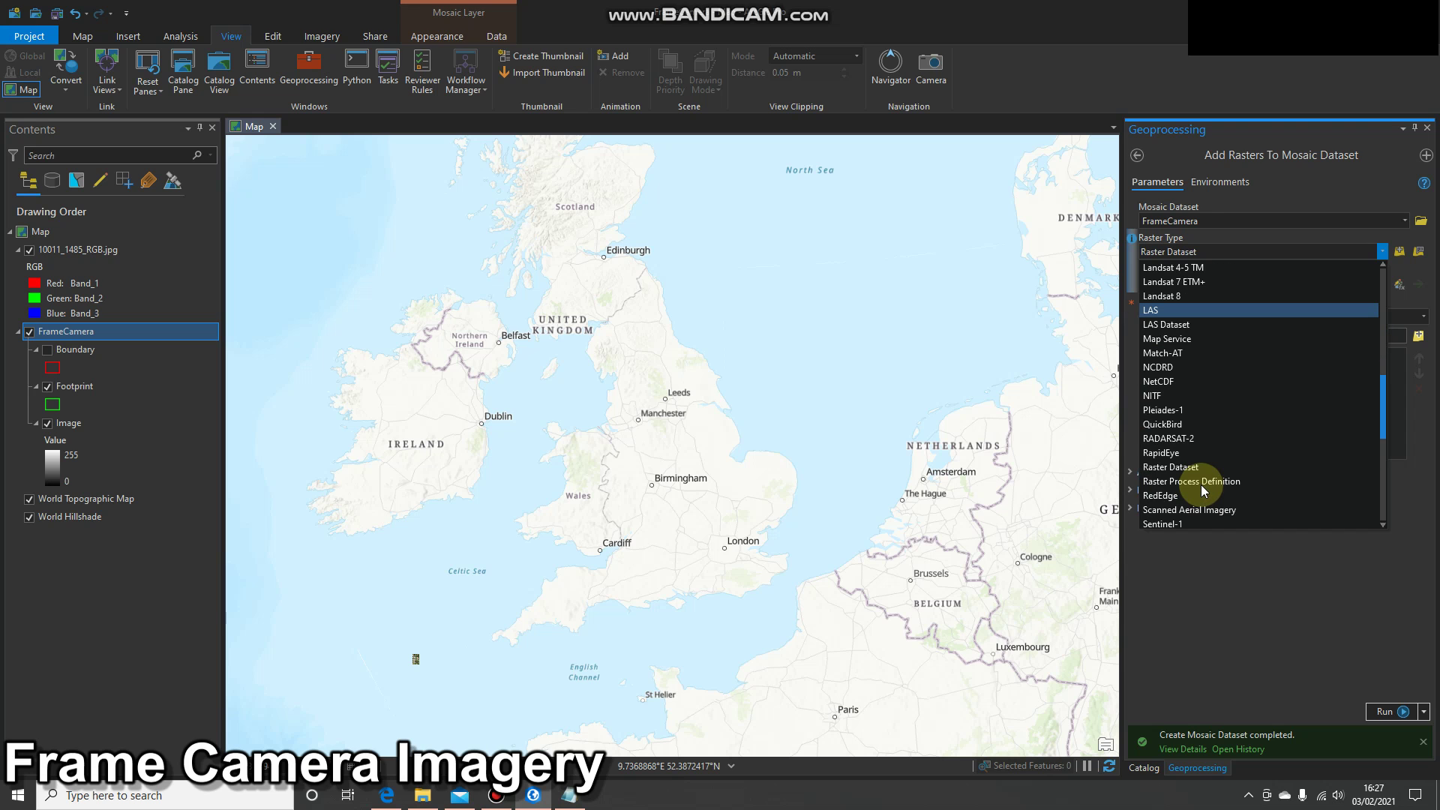
pyautogui.scroll(-5, 1191, 465)
pyautogui.scroll(-3, 1217, 495)
pyautogui.scroll(3, 1217, 492)
pyautogui.scroll(13, 1217, 495)
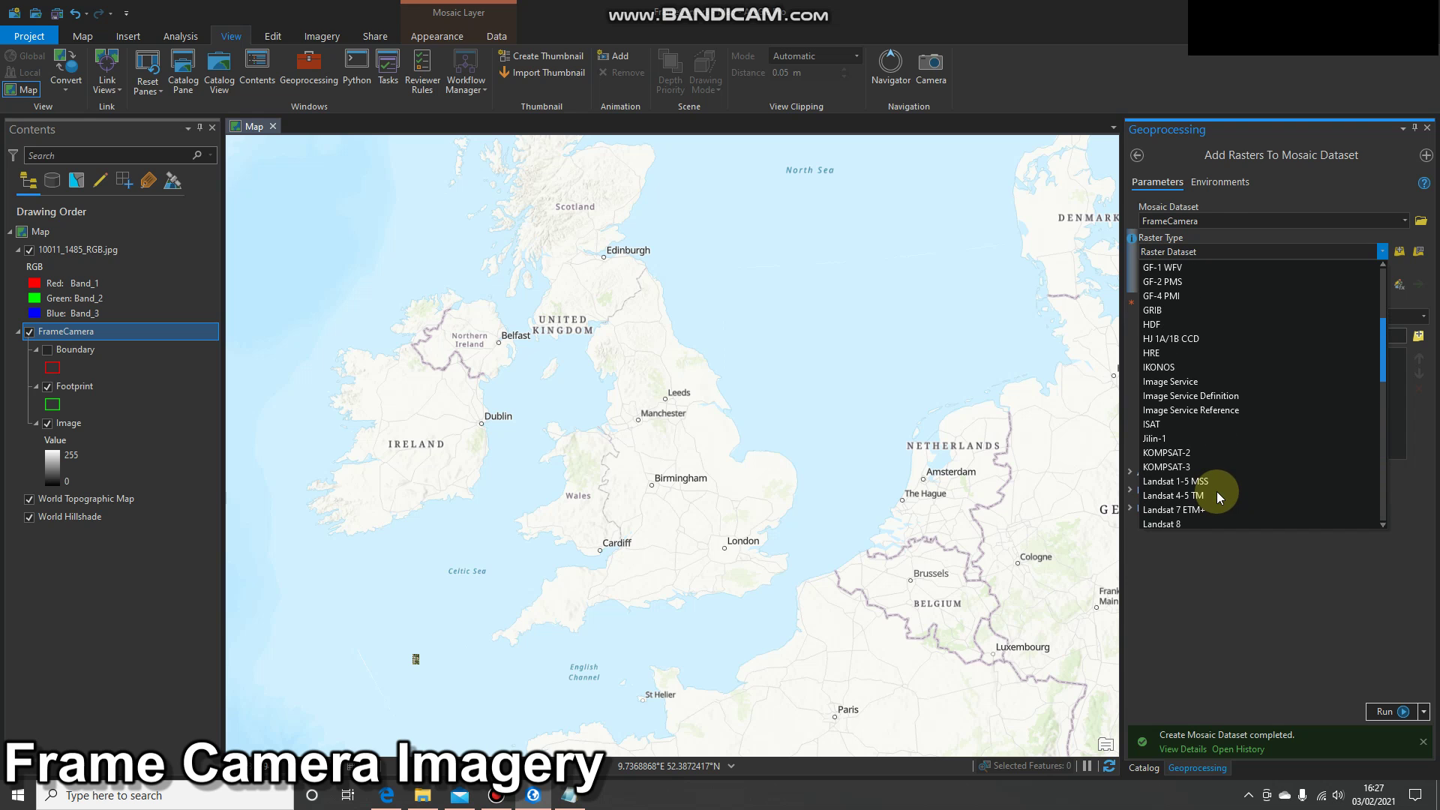
pyautogui.scroll(4, 1214, 480)
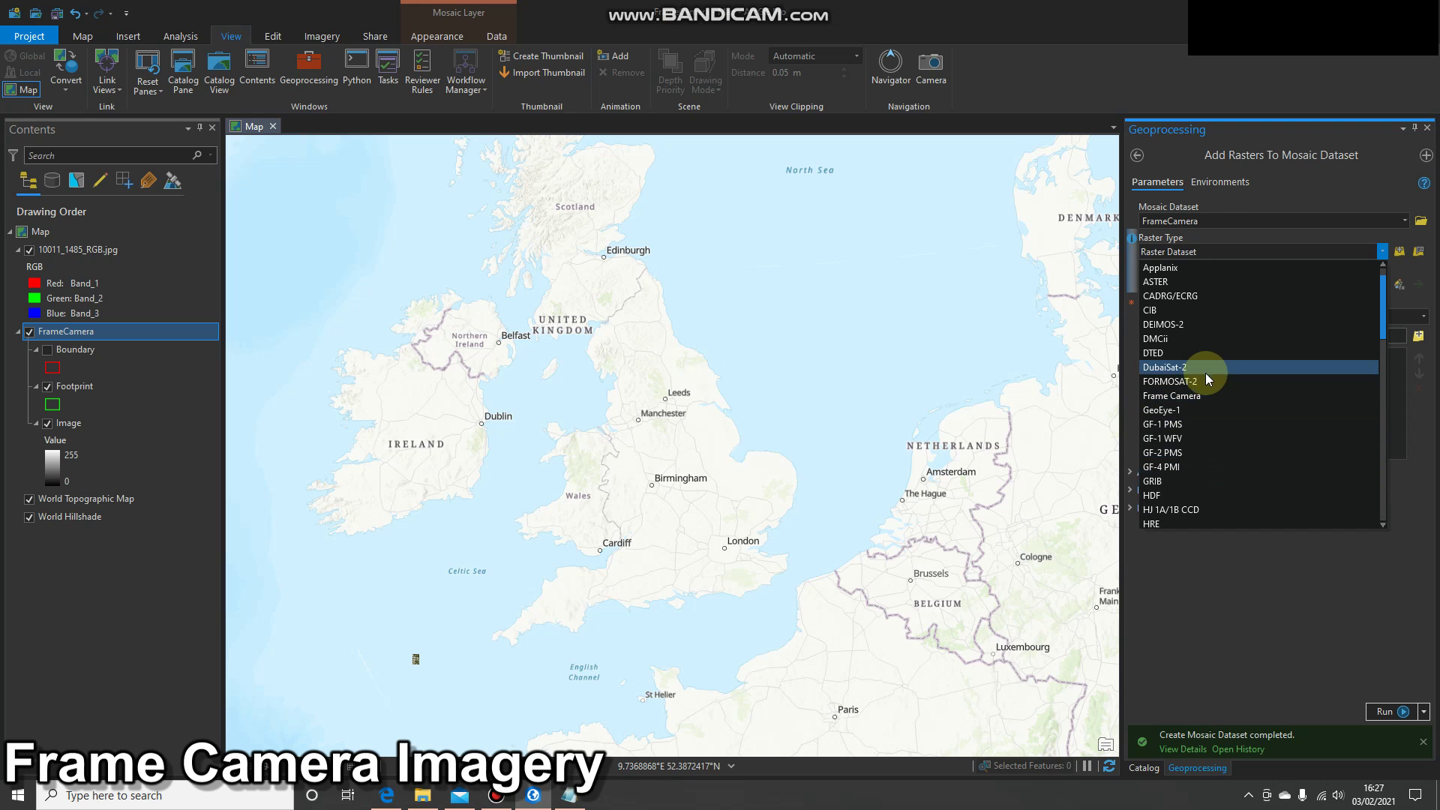
pyautogui.click(1207, 394)
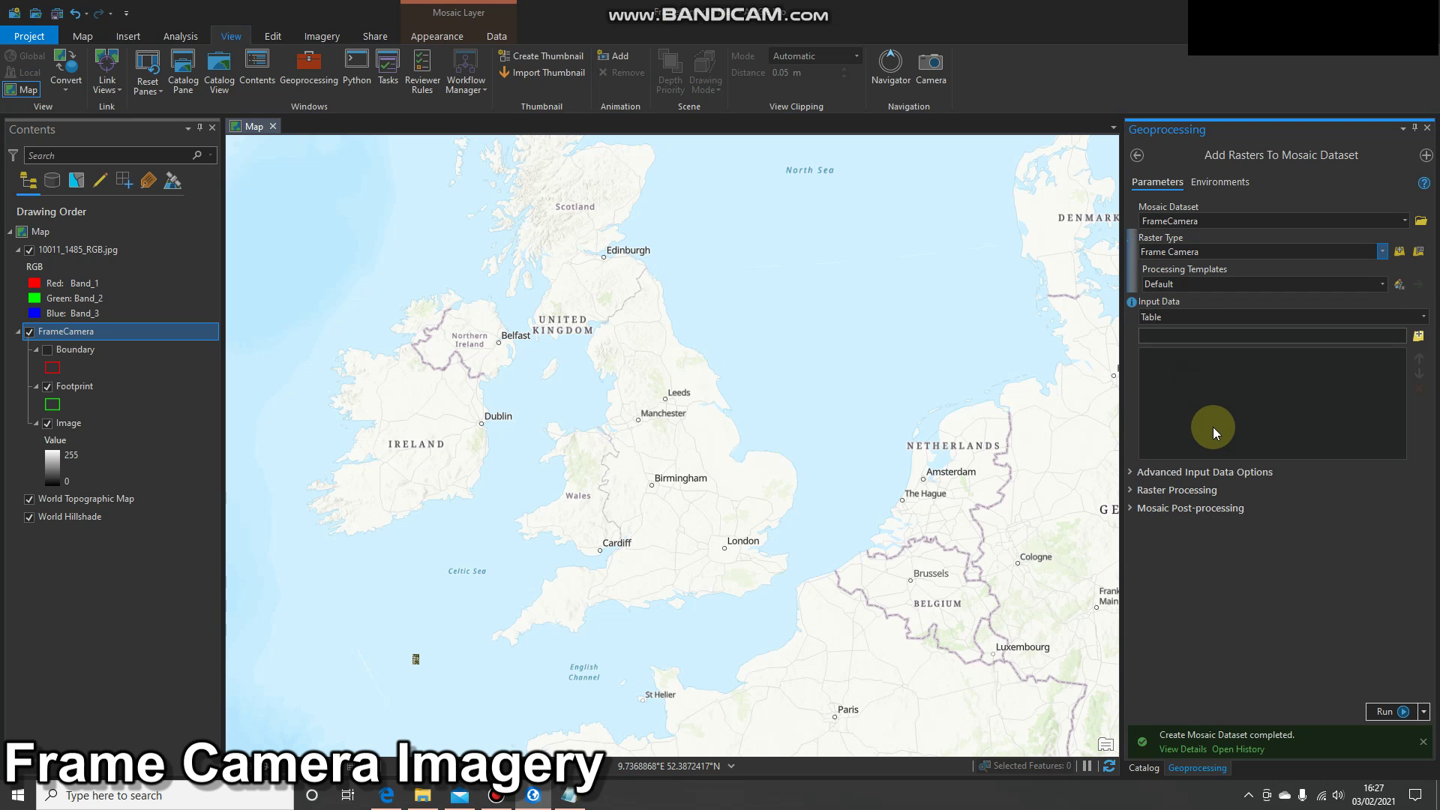
# Step: In the Frame Camera raster type properties, set the input cameras table to Camera.csv from the project's Data folder
pyautogui.click(1418, 252)
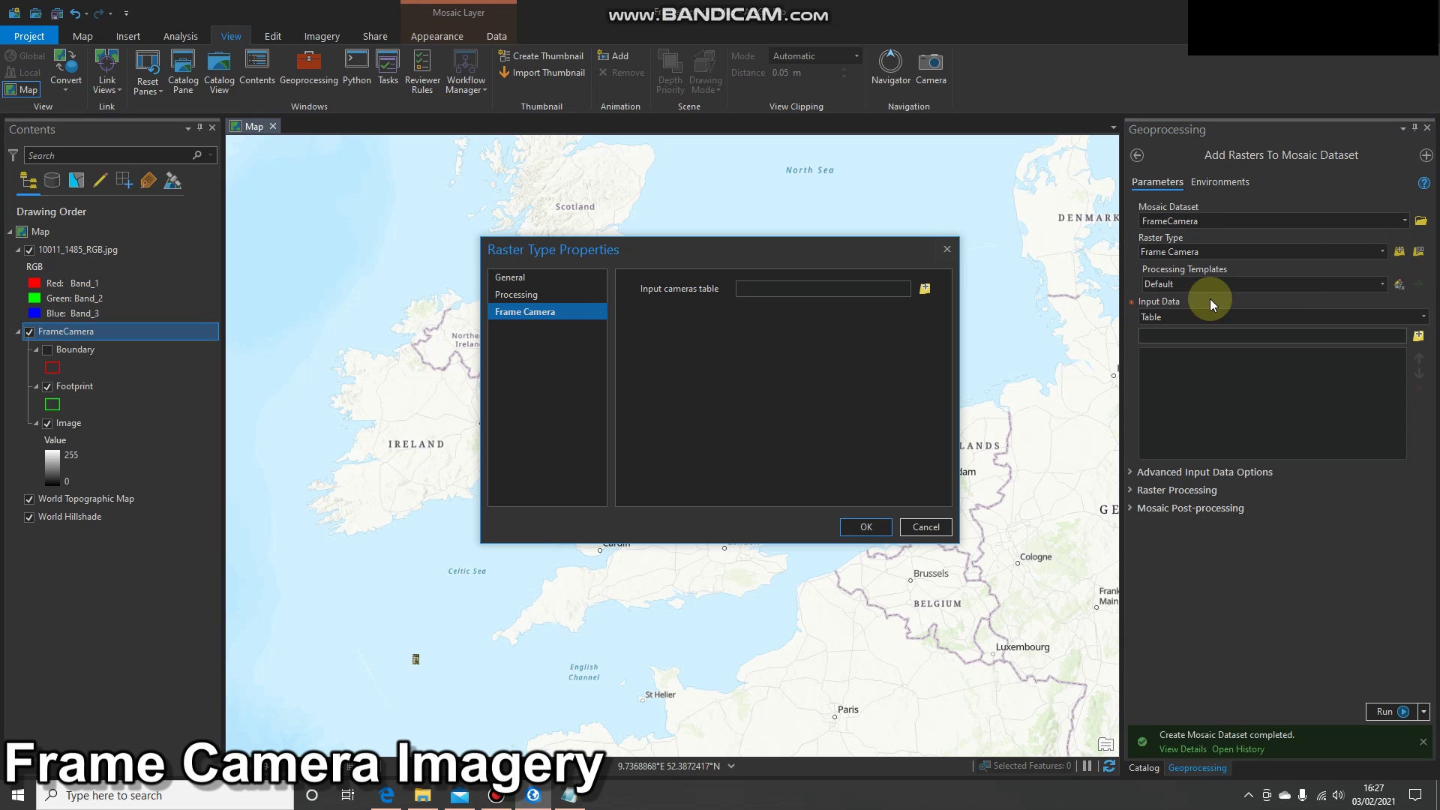
pyautogui.click(543, 282)
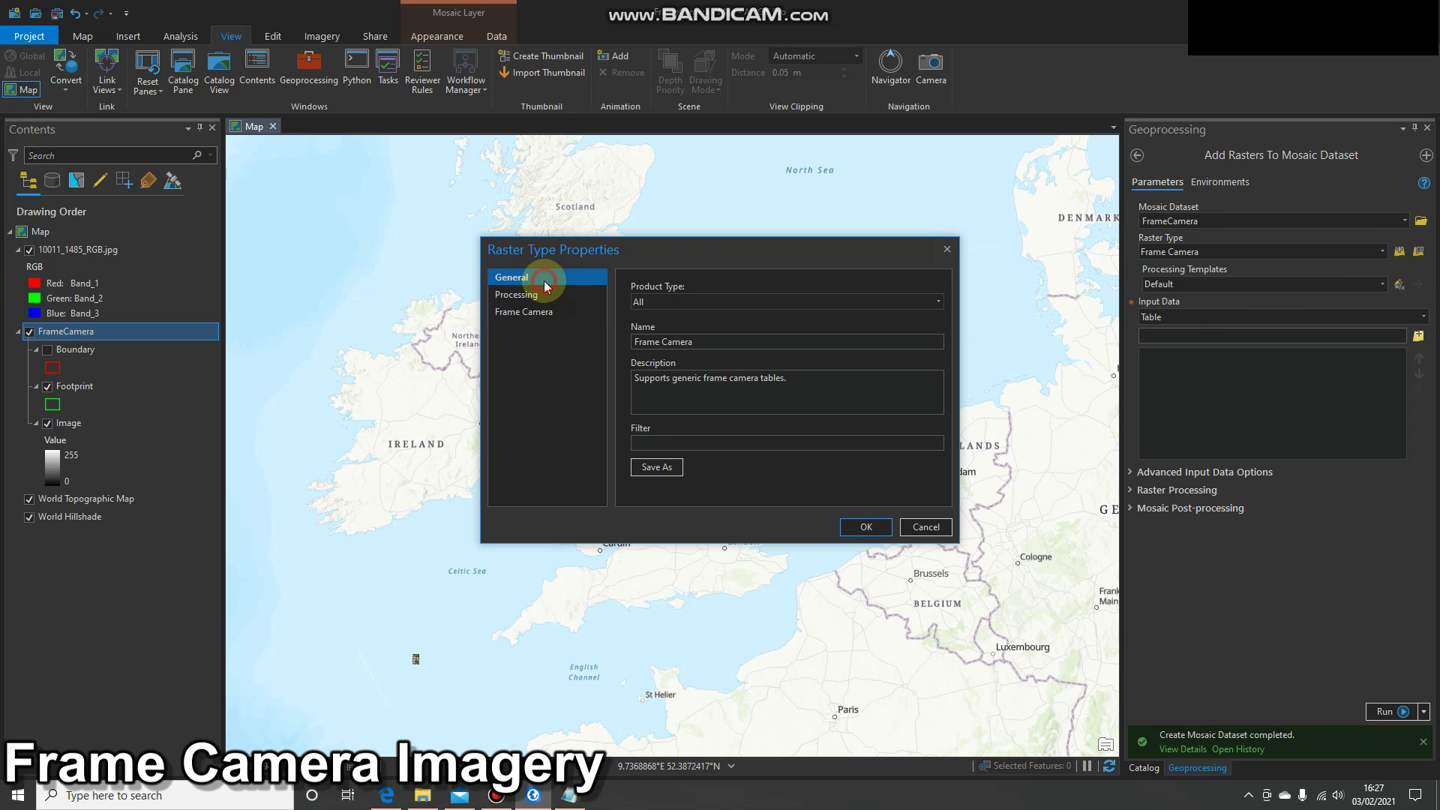
pyautogui.click(545, 295)
pyautogui.click(559, 311)
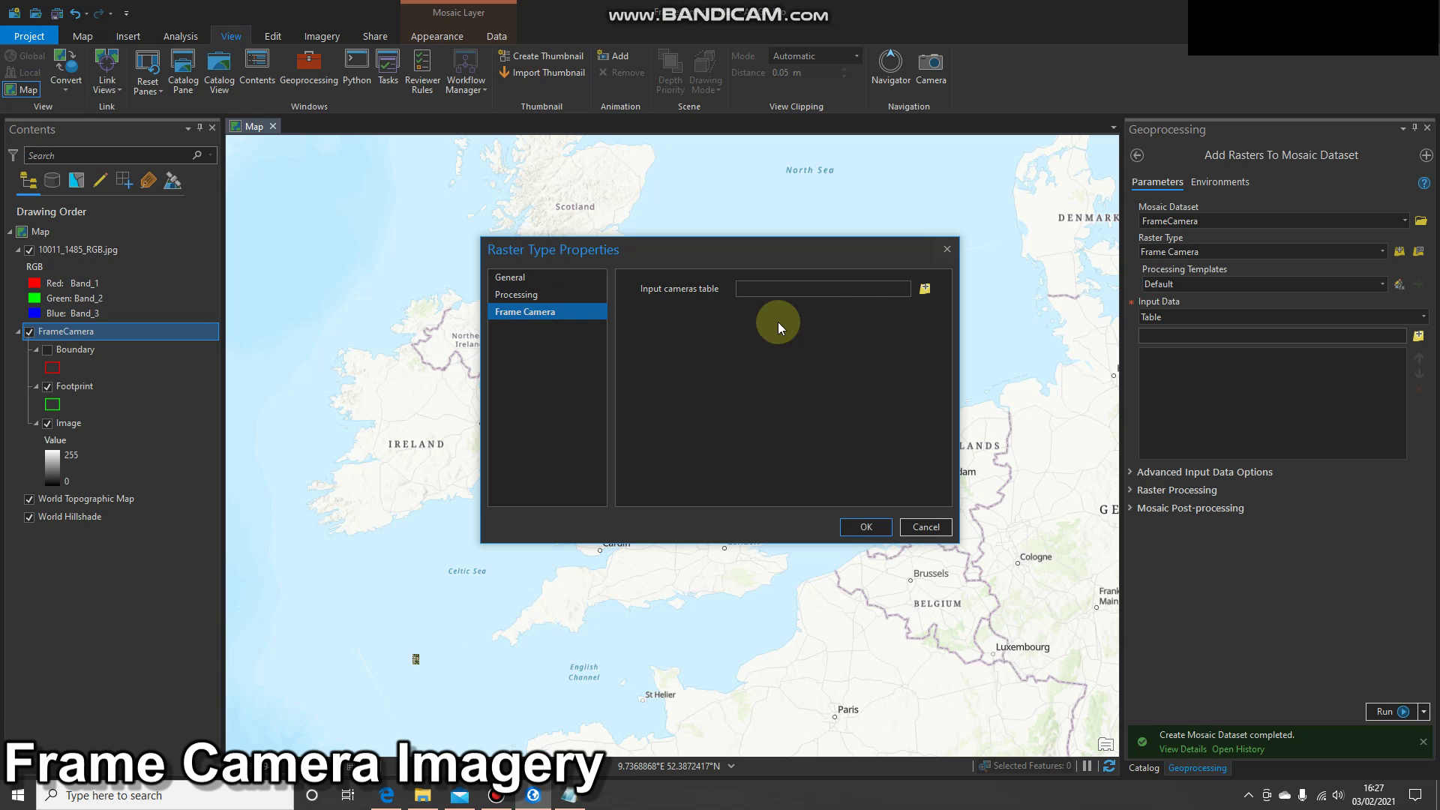
pyautogui.click(925, 289)
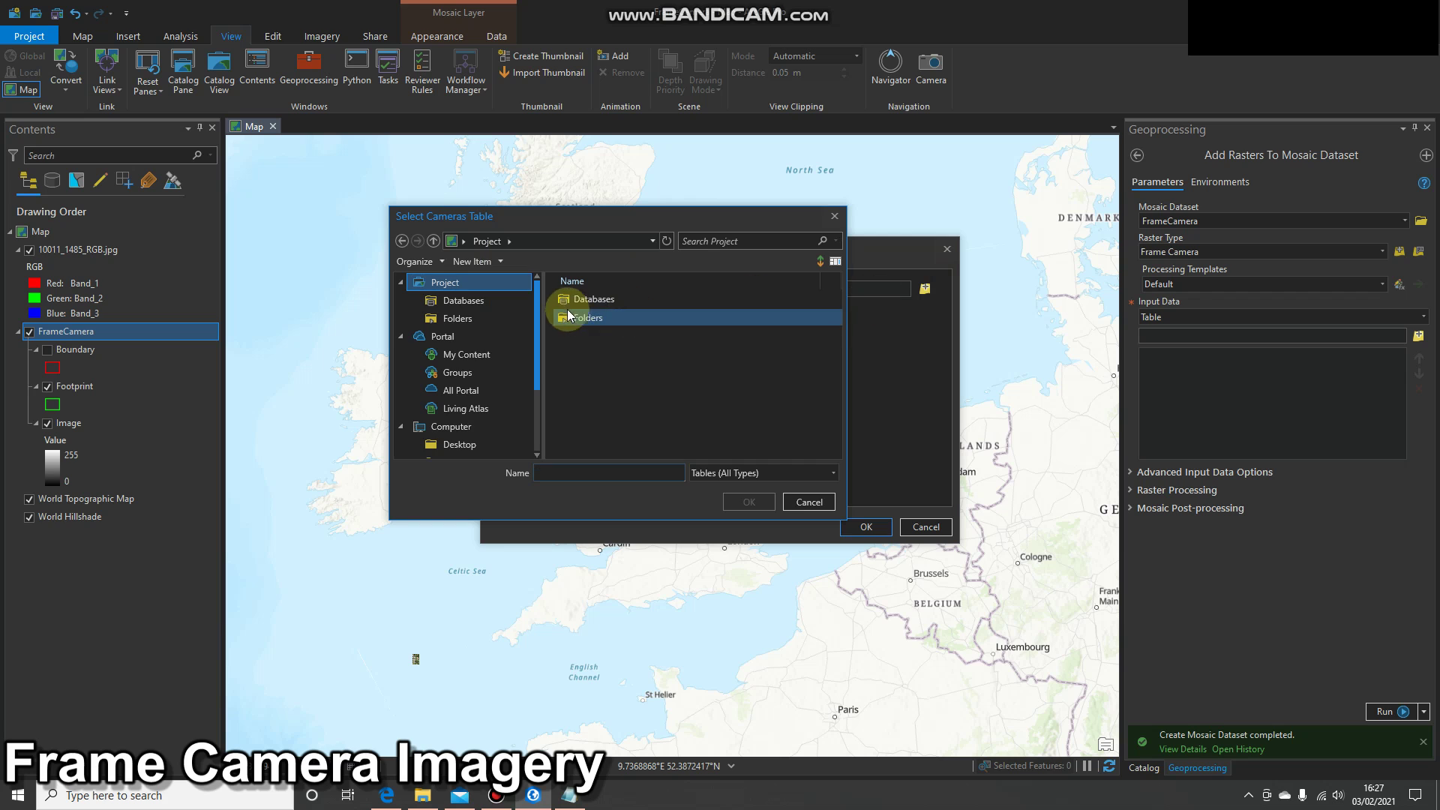
pyautogui.doubleClick(572, 318)
pyautogui.doubleClick(585, 300)
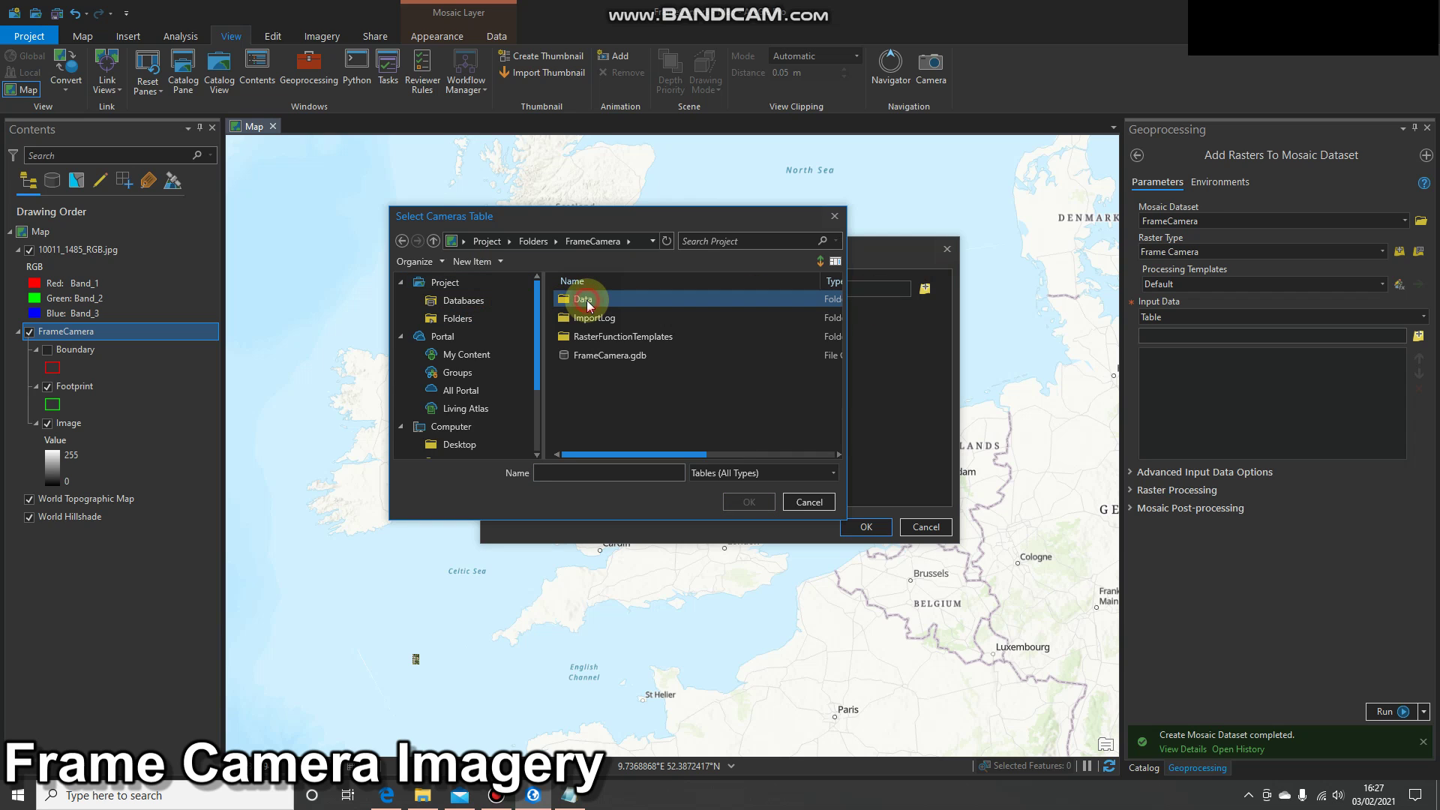
pyautogui.click(592, 301)
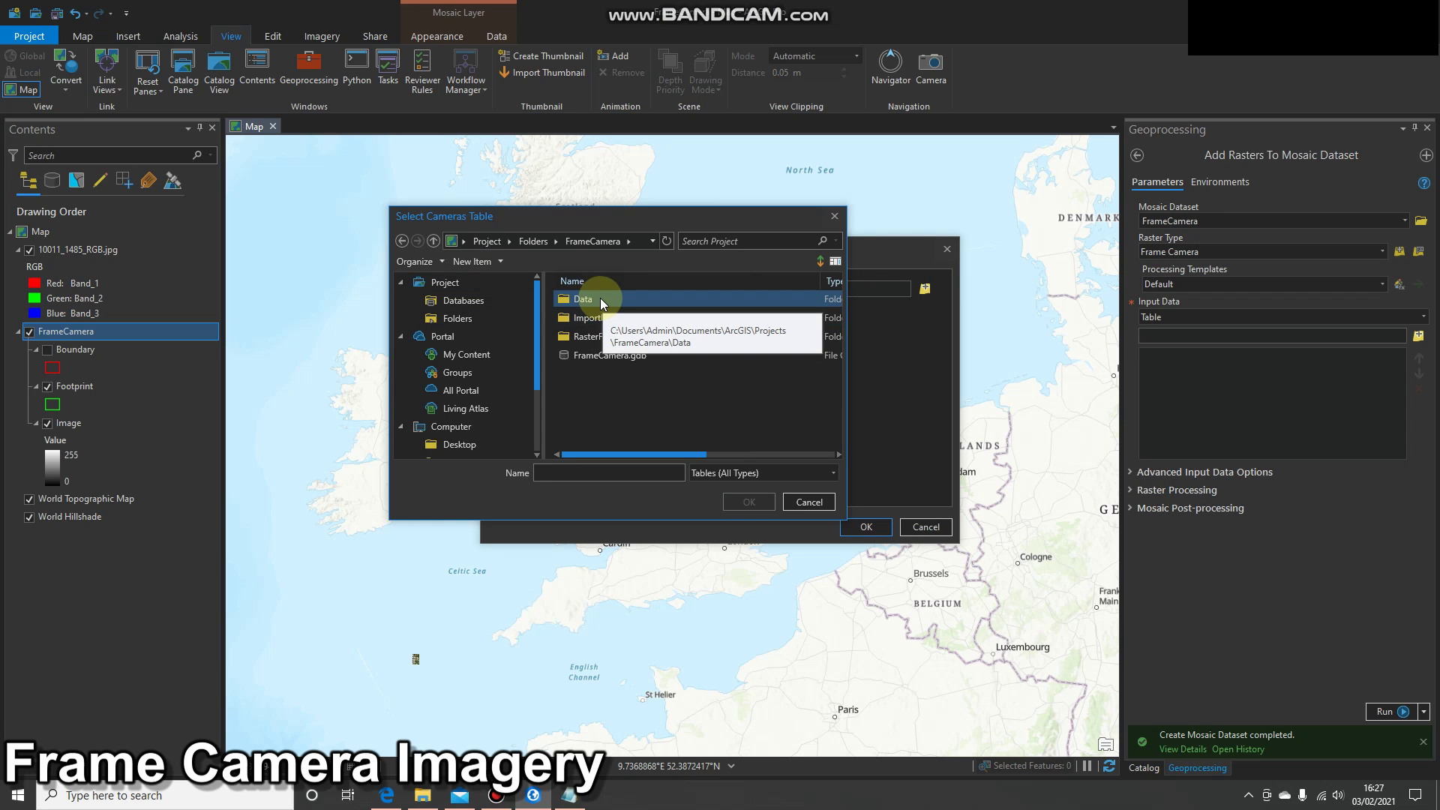
pyautogui.doubleClick(601, 299)
pyautogui.click(614, 357)
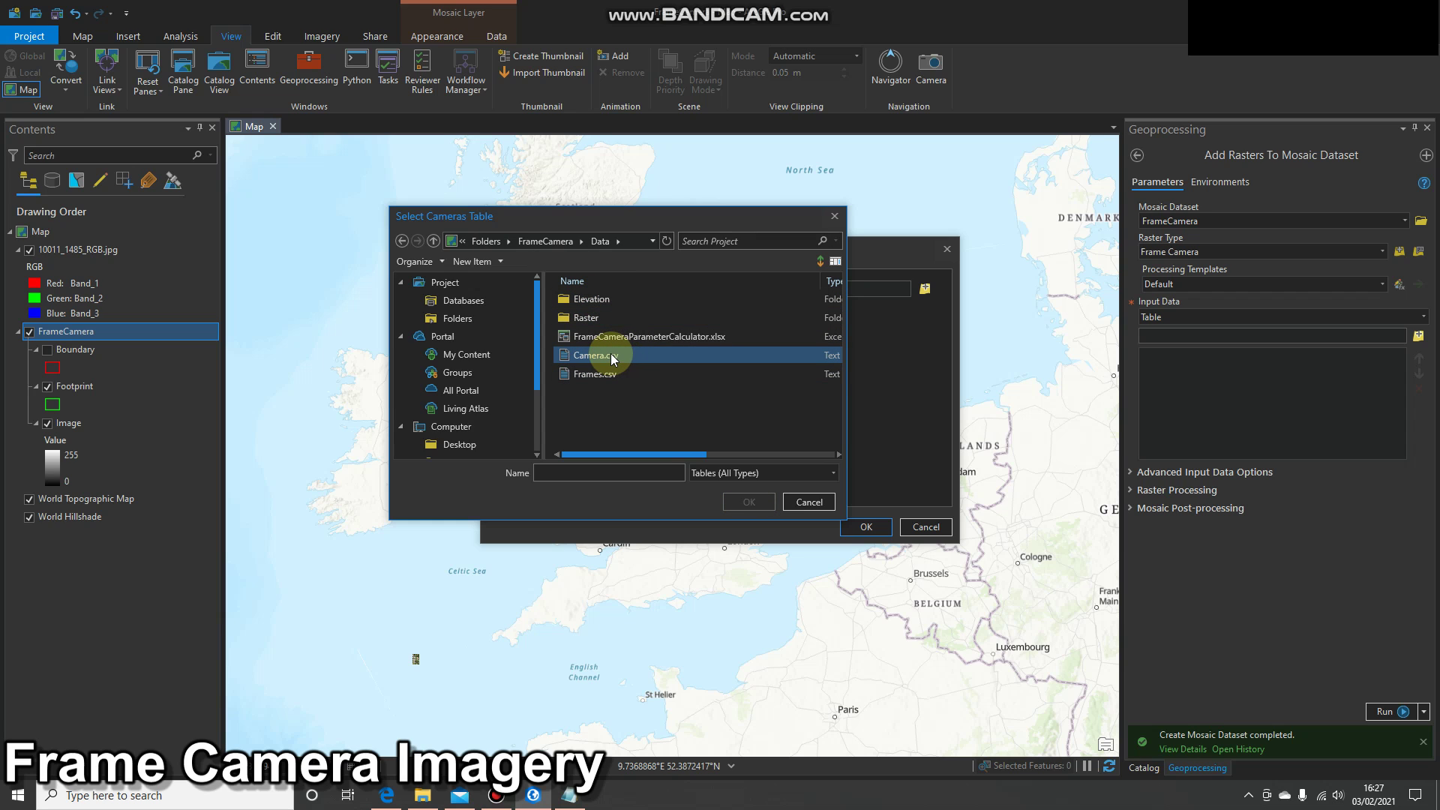
pyautogui.click(624, 356)
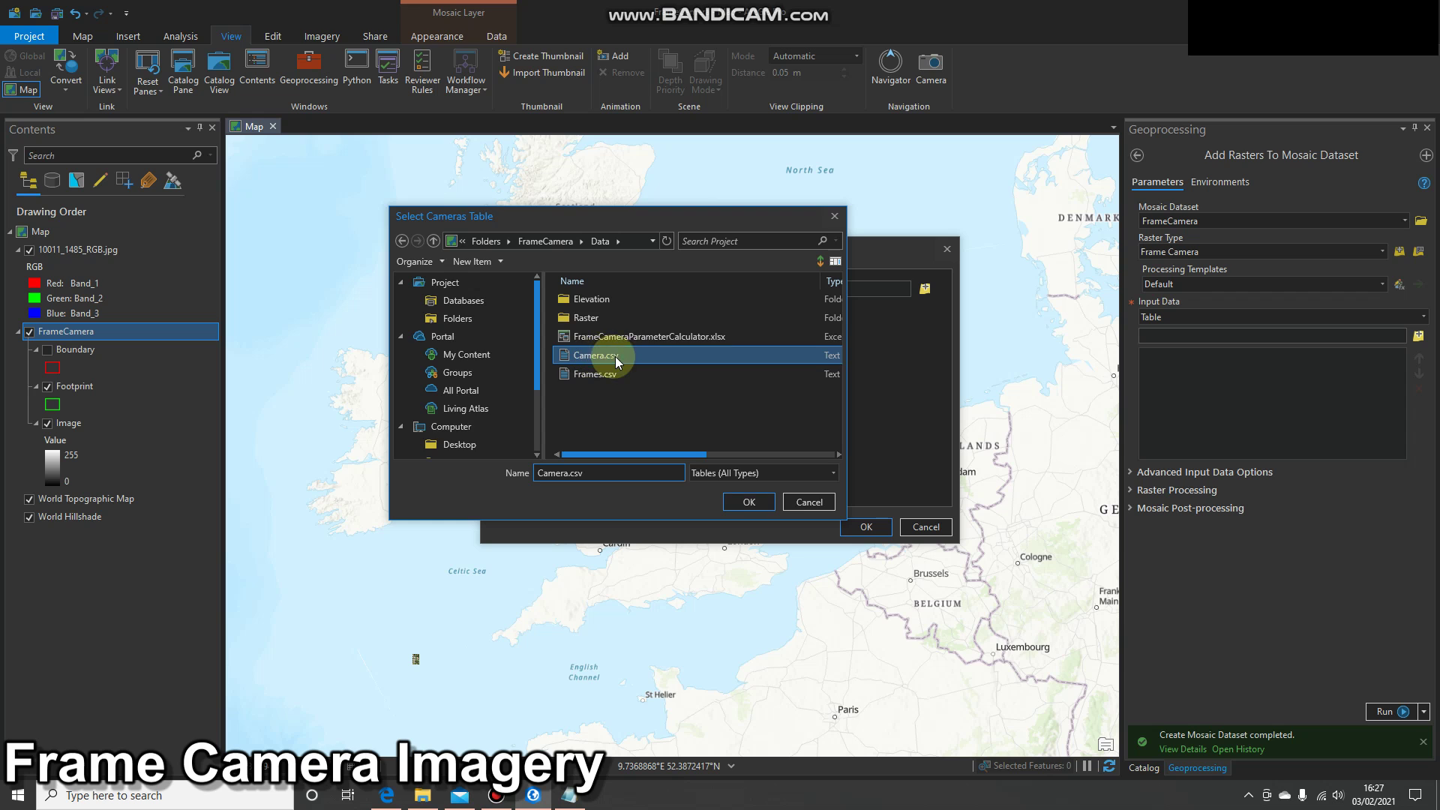
pyautogui.moveTo(640, 223); pyautogui.dragTo(390, 122)
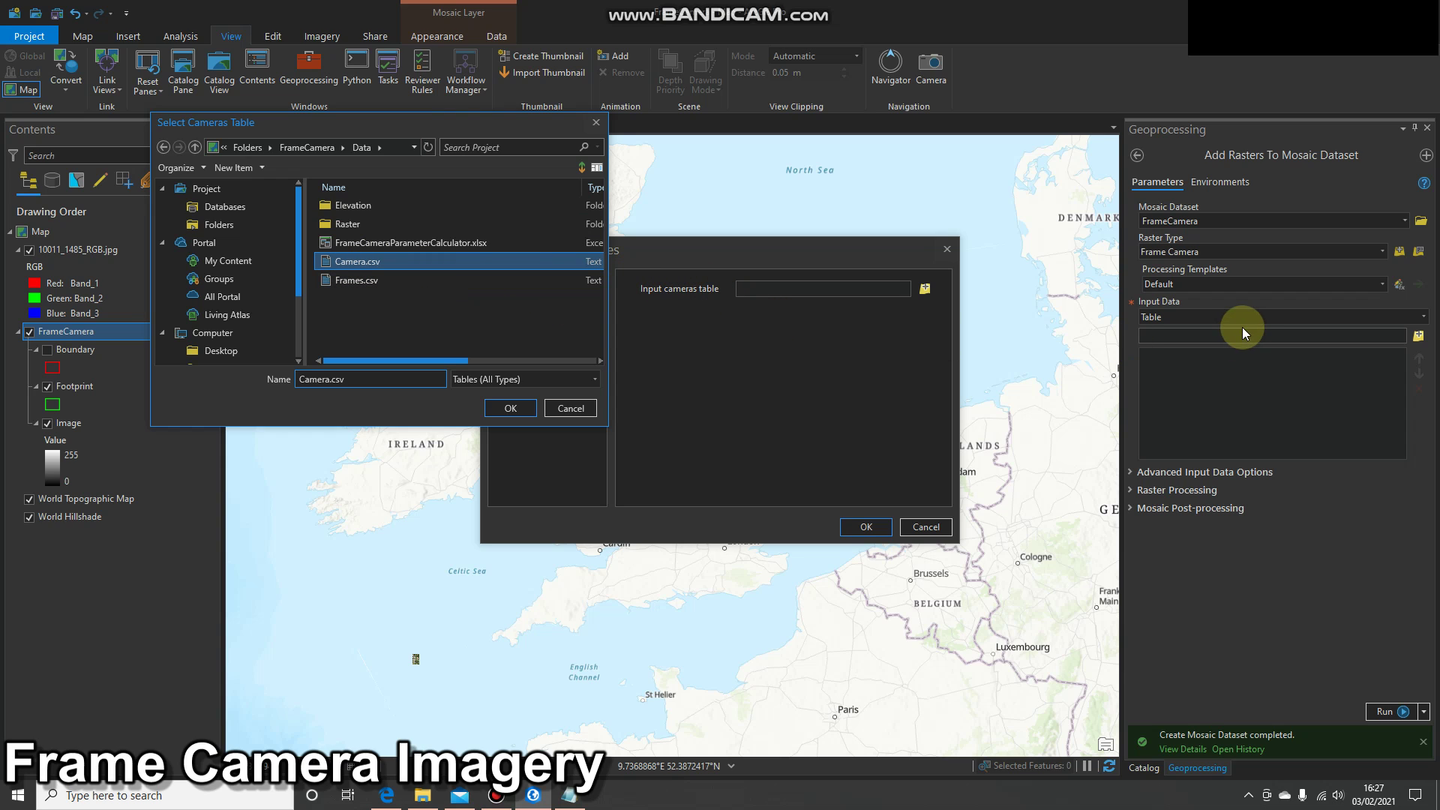
pyautogui.click(504, 409)
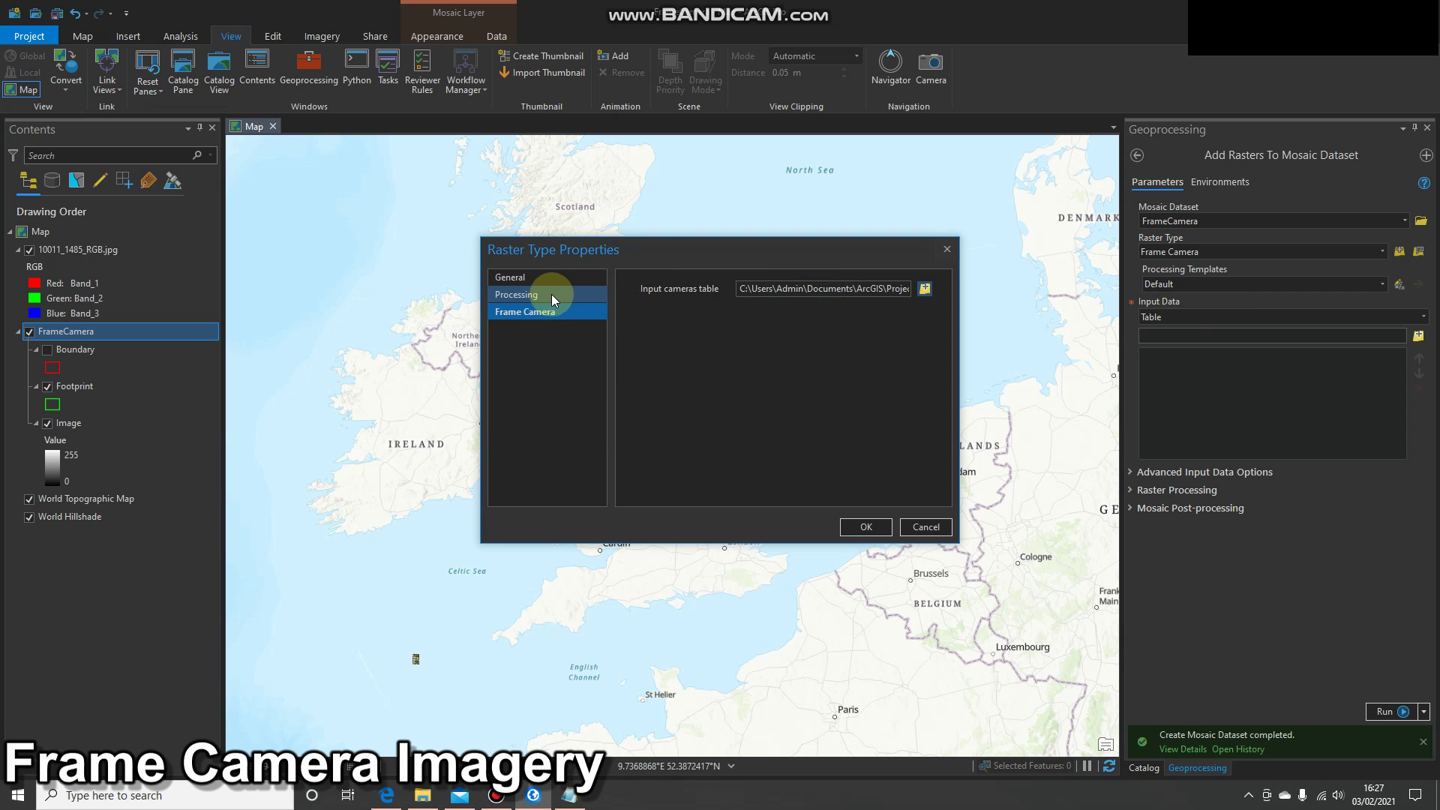
# Step: Set the orthorectification elevation source to DEM in the Frame Camera raster type's processing properties
pyautogui.click(531, 295)
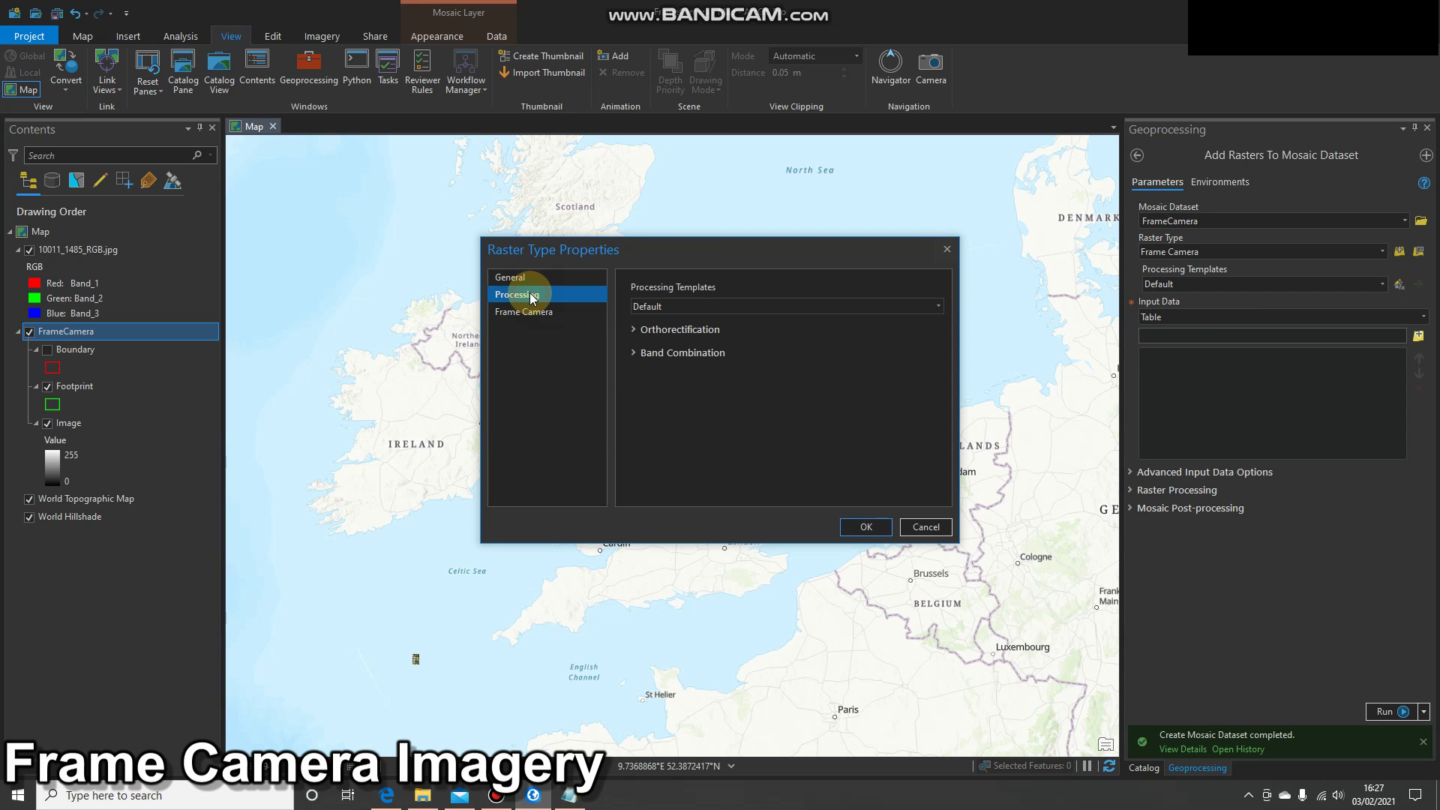
pyautogui.click(634, 331)
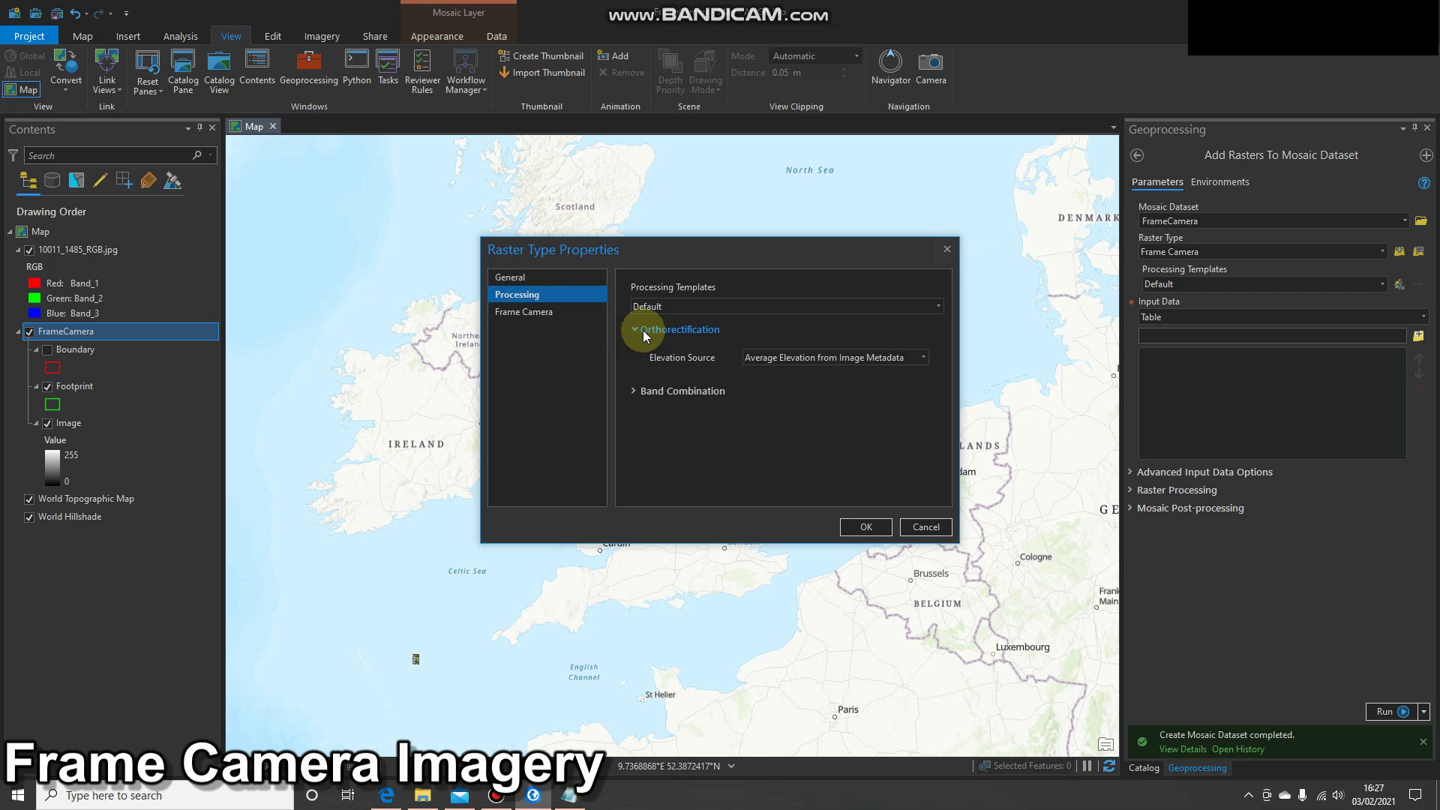
pyautogui.click(867, 361)
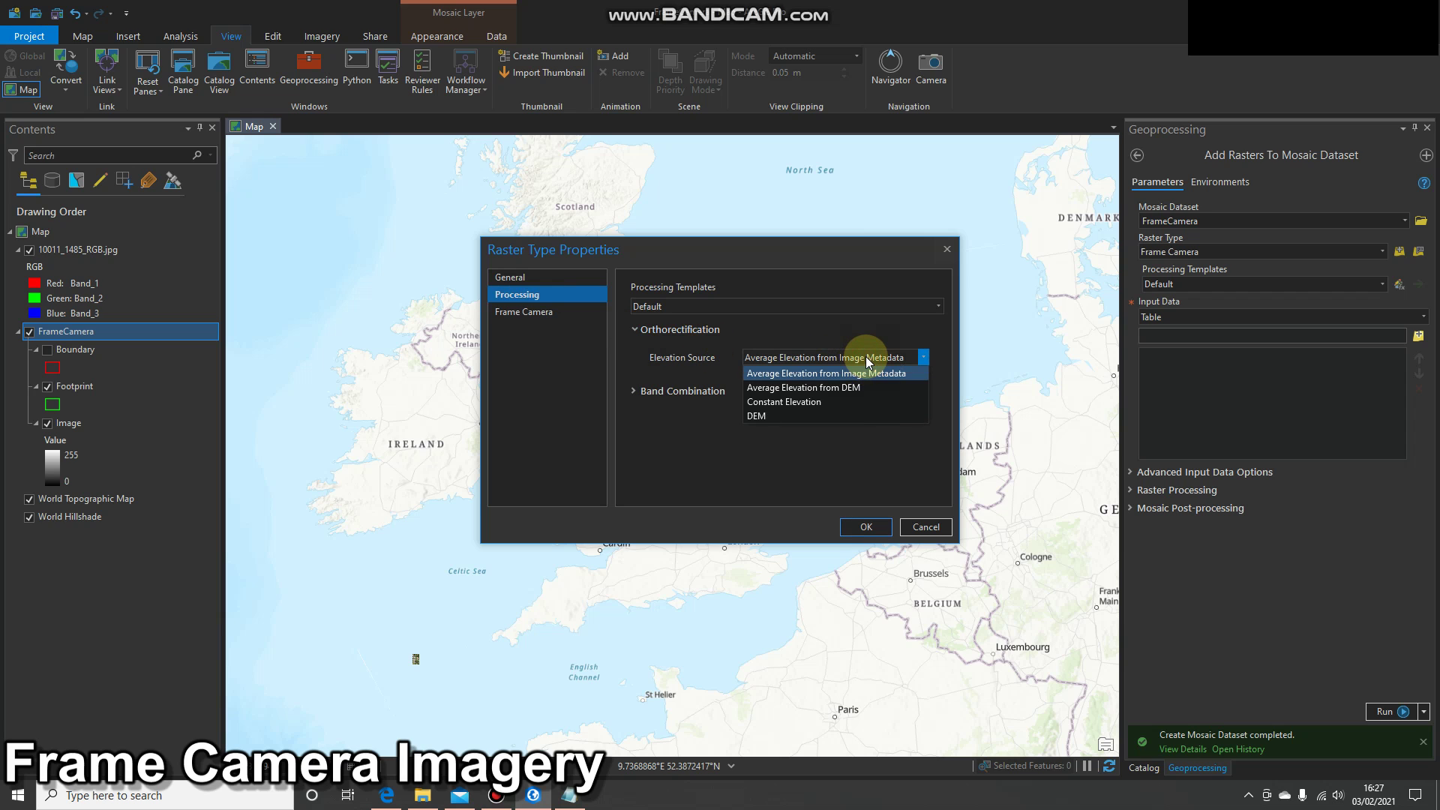
pyautogui.click(857, 417)
# Step: Use n51.dt2 from the FrameCamera project's Data\Elevation folder as the DEM, enable the Geoid option and accept the raster type properties
pyautogui.click(921, 381)
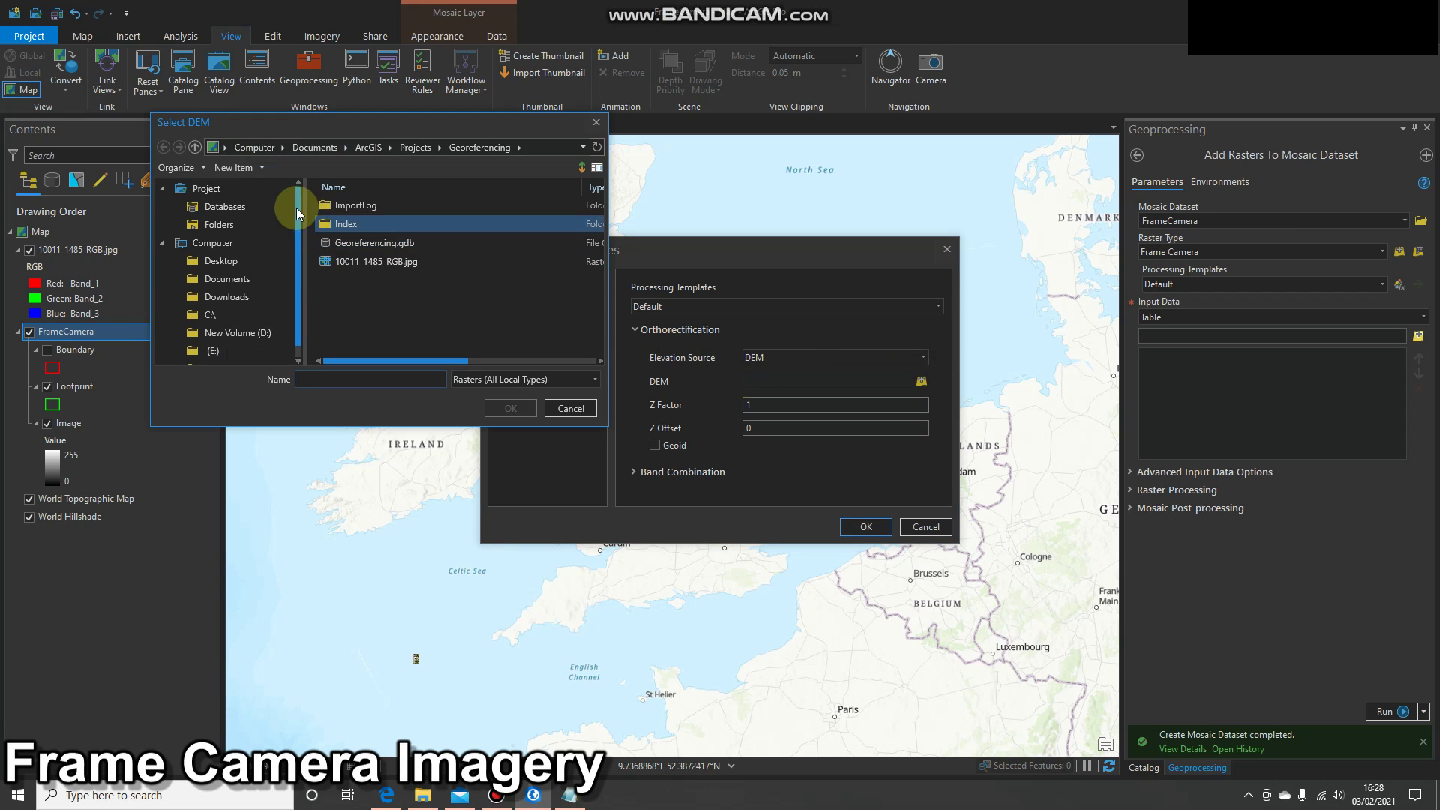
pyautogui.click(195, 147)
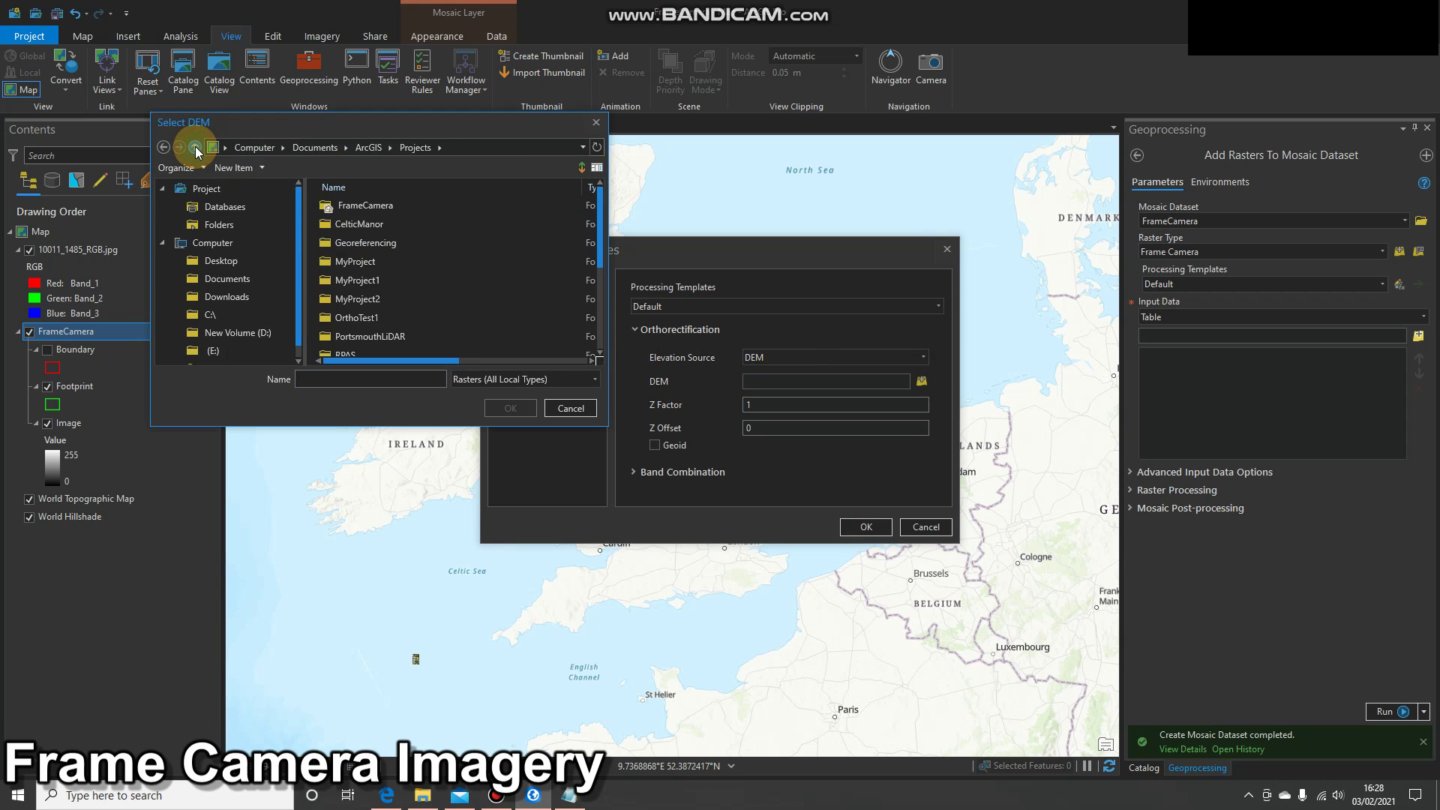
pyautogui.doubleClick(375, 213)
pyautogui.doubleClick(372, 210)
pyautogui.doubleClick(370, 204)
pyautogui.click(356, 207)
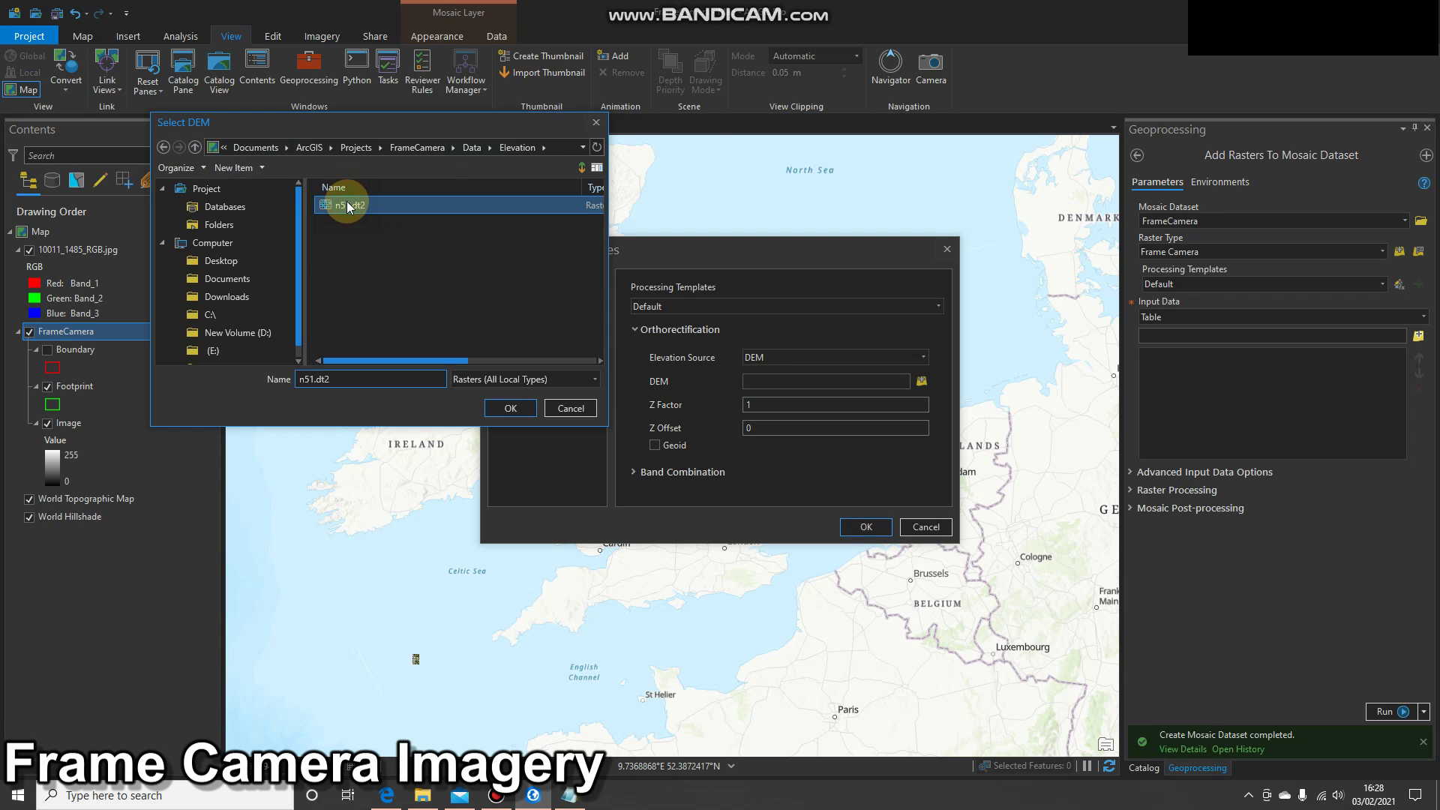
pyautogui.click(498, 405)
pyautogui.click(654, 446)
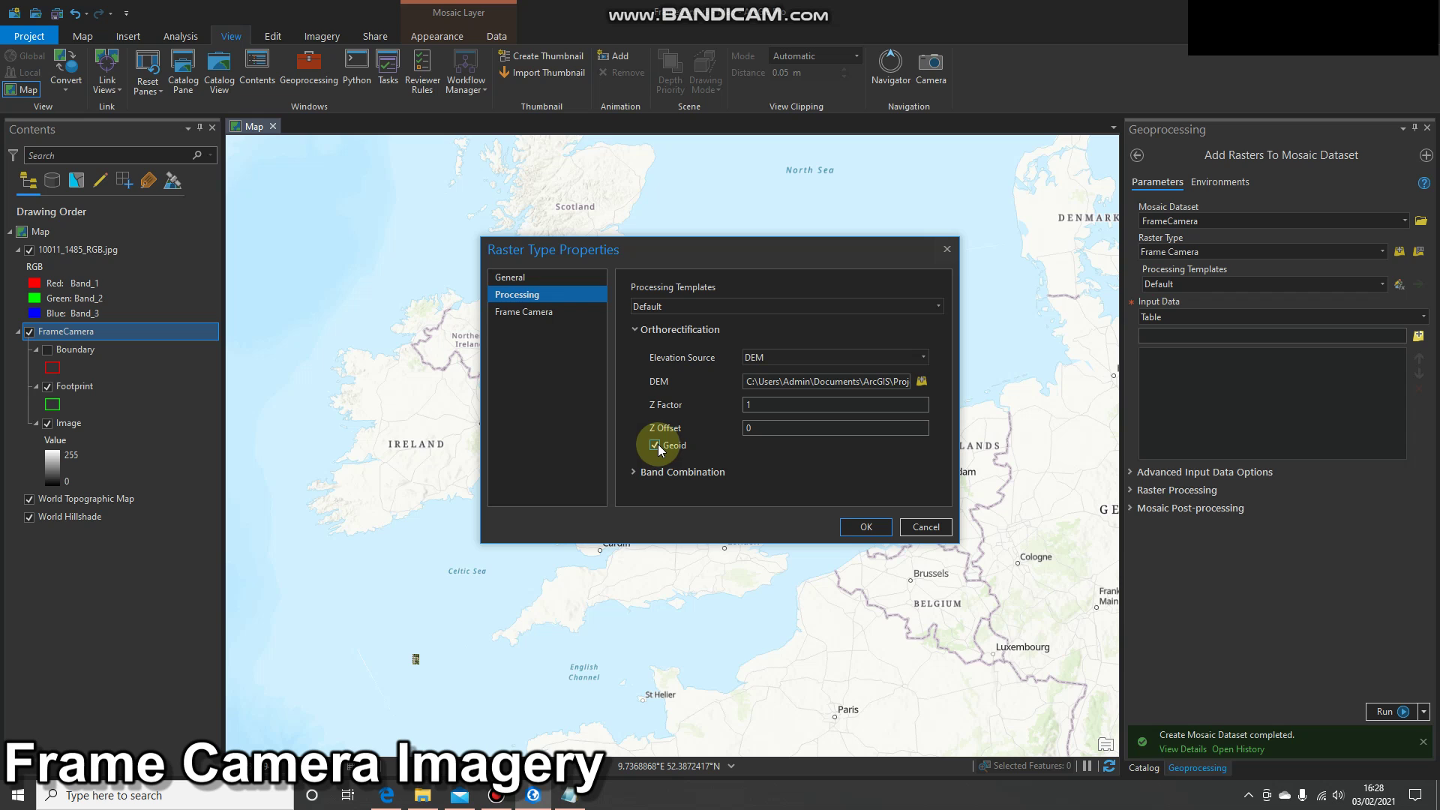
pyautogui.click(872, 529)
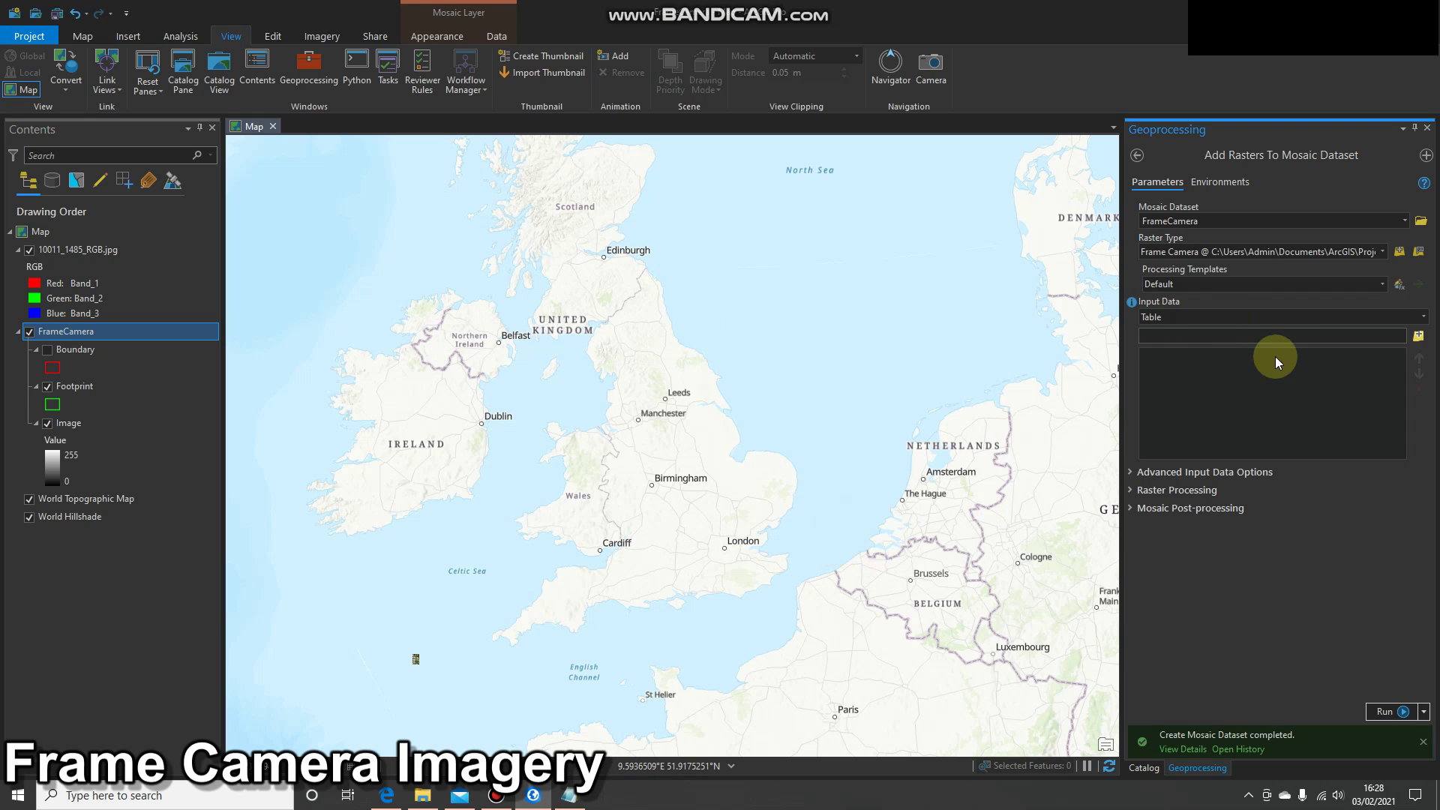
# Step: Add Frames.csv from the project's Data folder as the input data table
pyautogui.click(1419, 336)
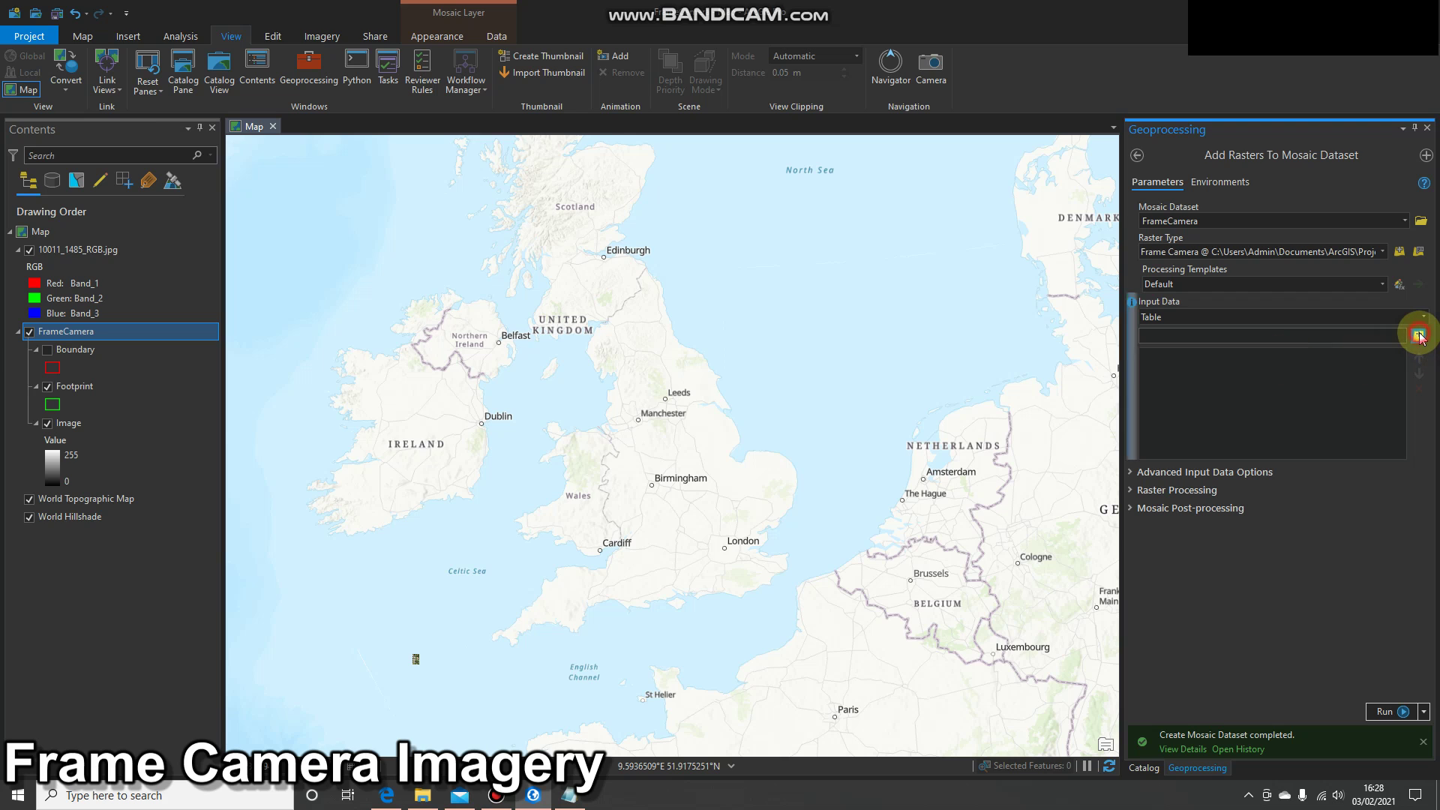
pyautogui.click(351, 281)
pyautogui.click(509, 409)
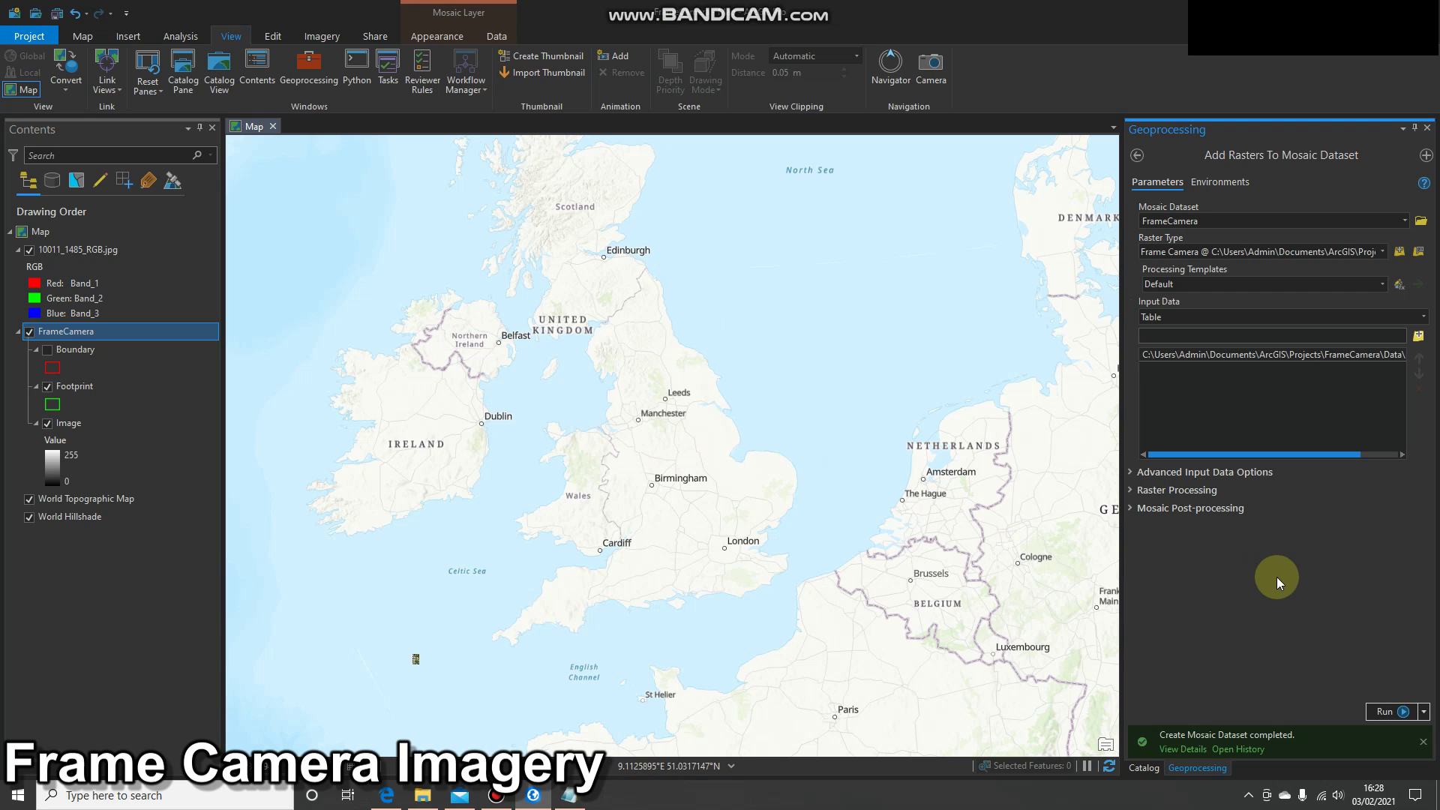
# Step: Enable Calculate Statistics and Build Raster Pyramids in the raster processing options
pyautogui.click(1139, 491)
pyautogui.click(1142, 509)
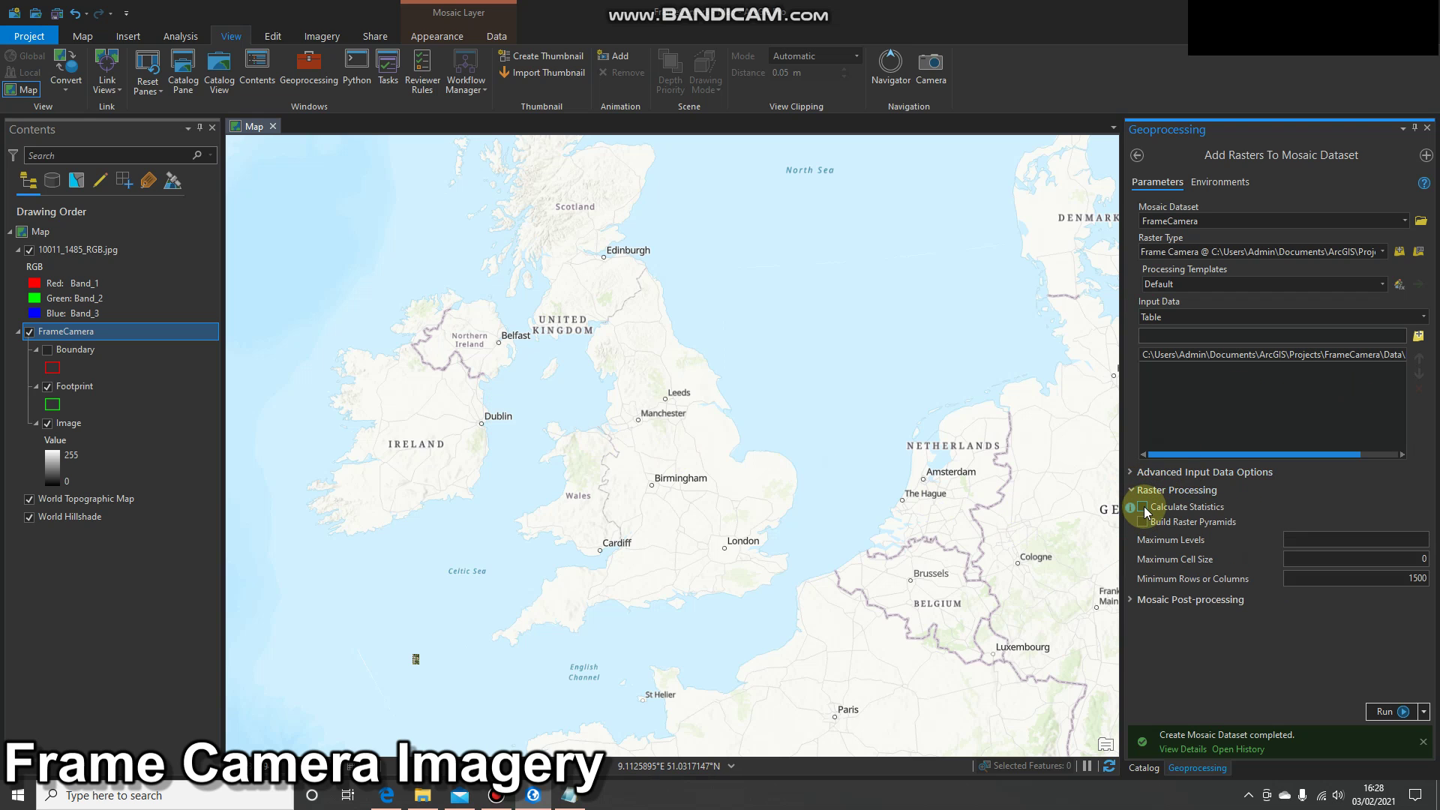
pyautogui.click(1144, 523)
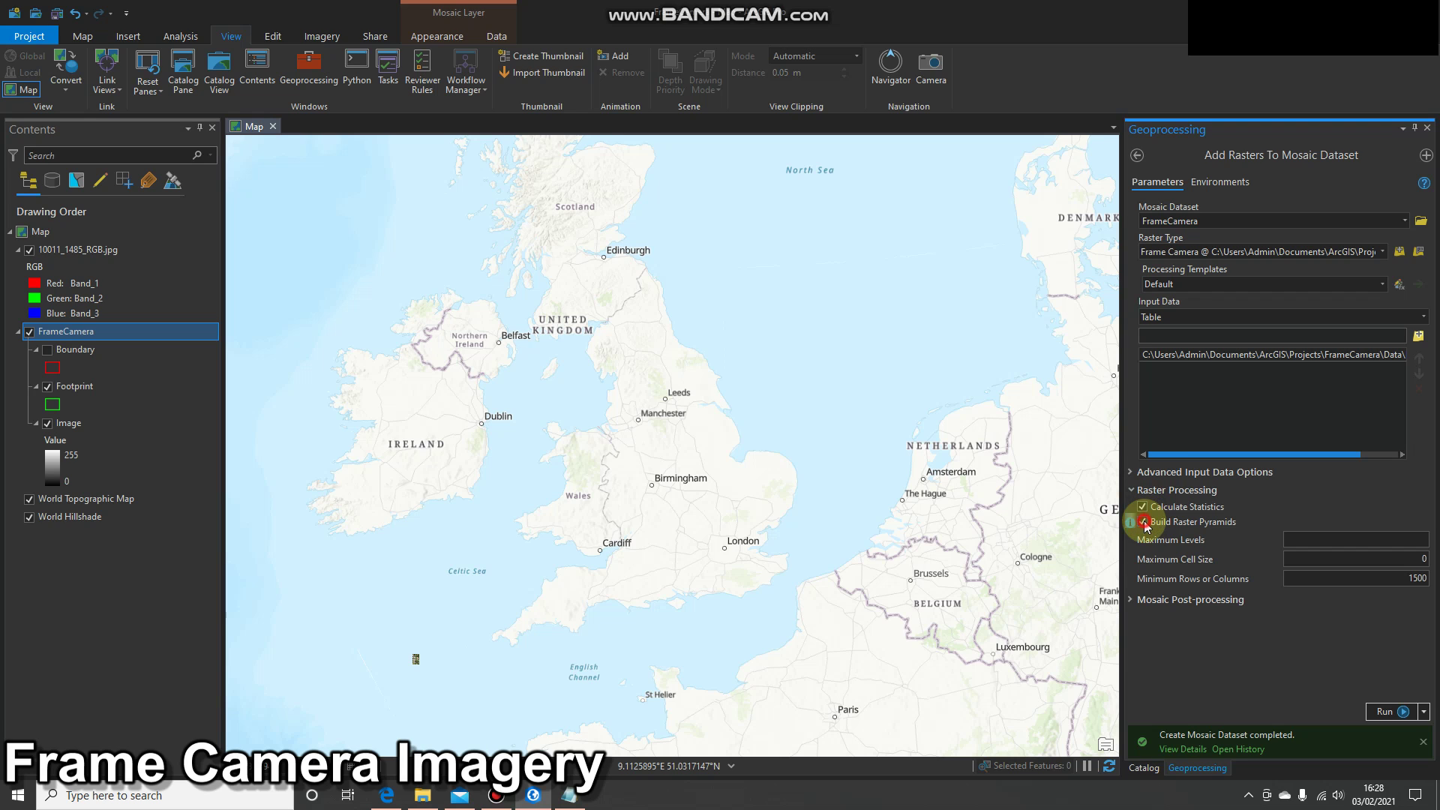
# Step: Enable Build Thumbnails and Update Overviews for mosaic post-processing, and run Add Rasters To Mosaic Dataset
pyautogui.click(1133, 600)
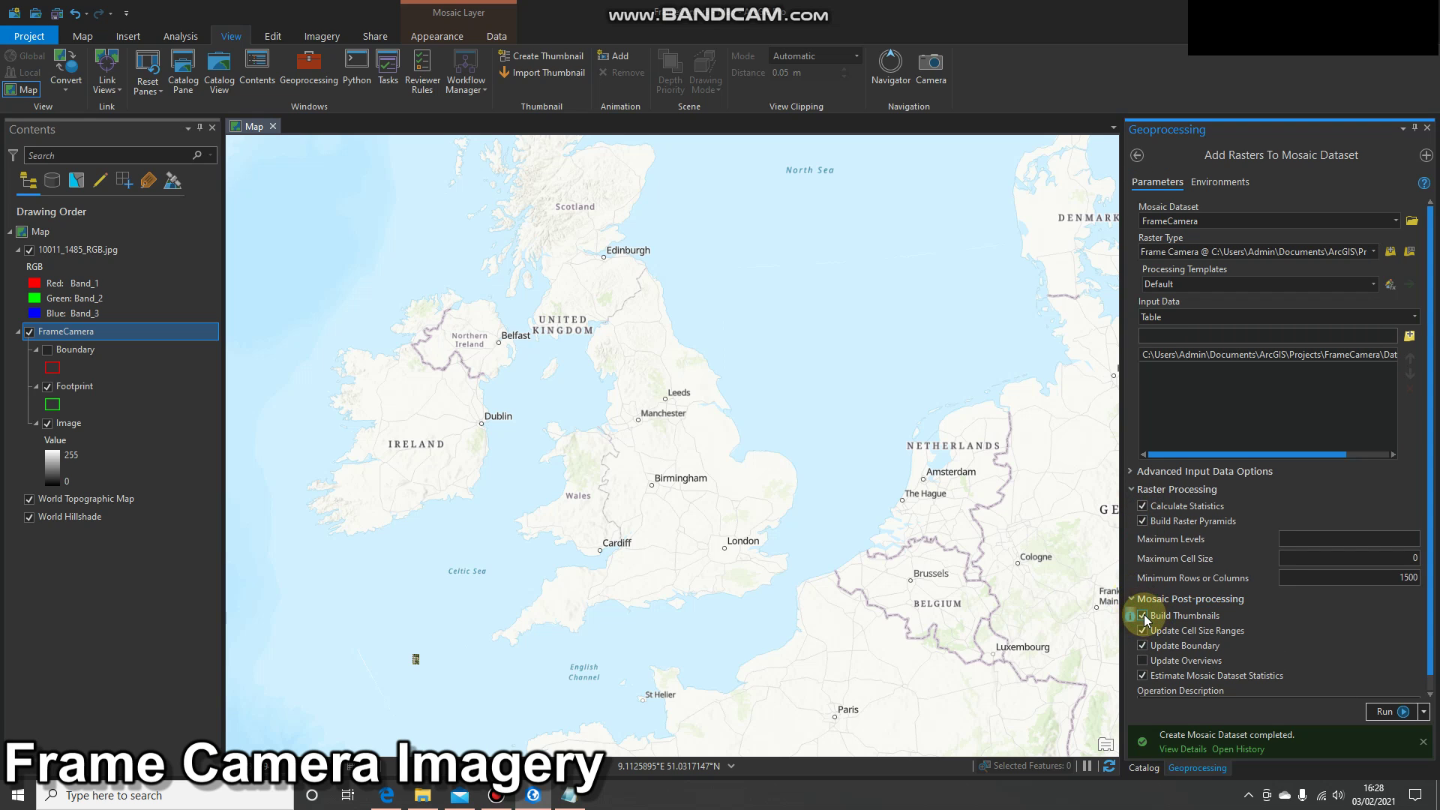
pyautogui.click(1143, 660)
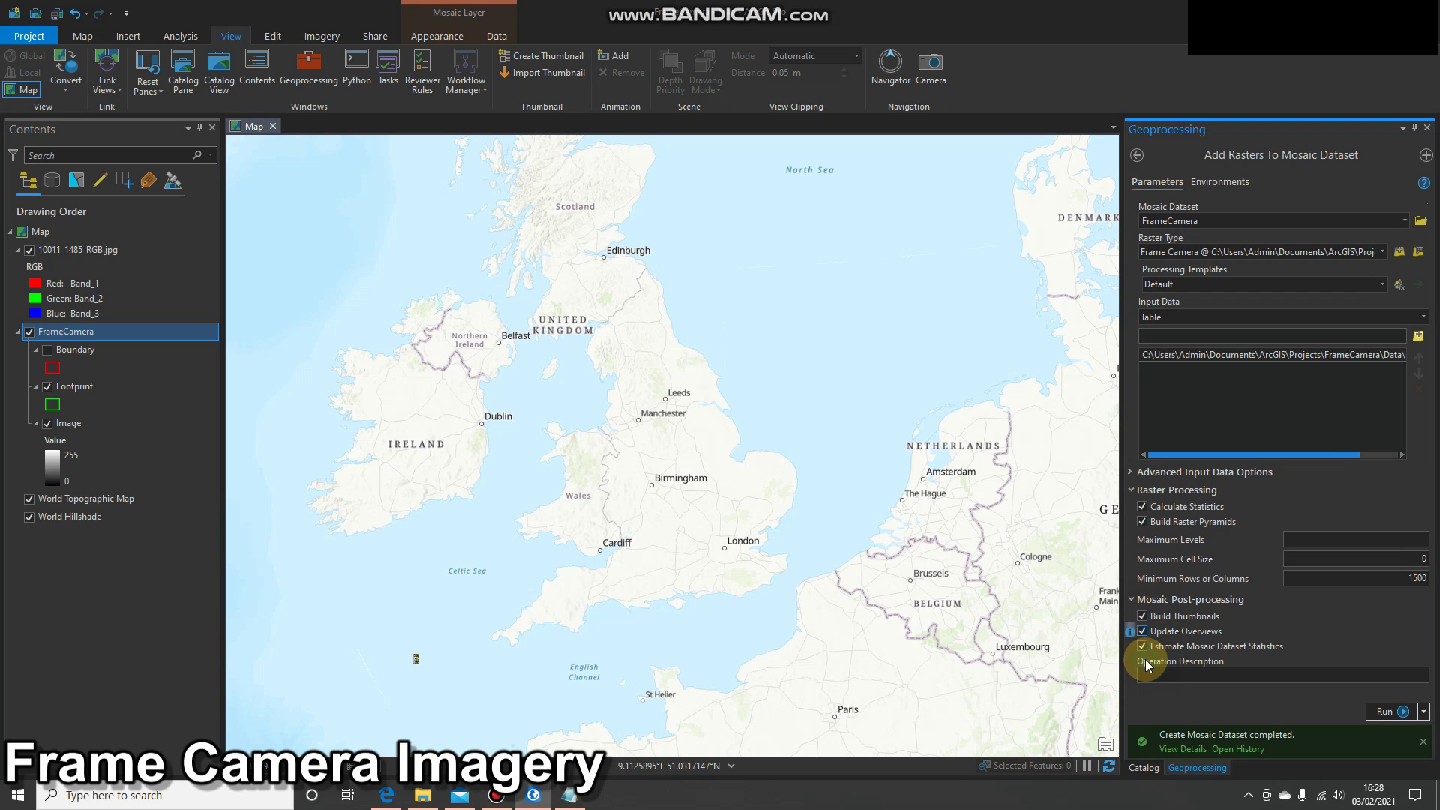
pyautogui.click(1396, 714)
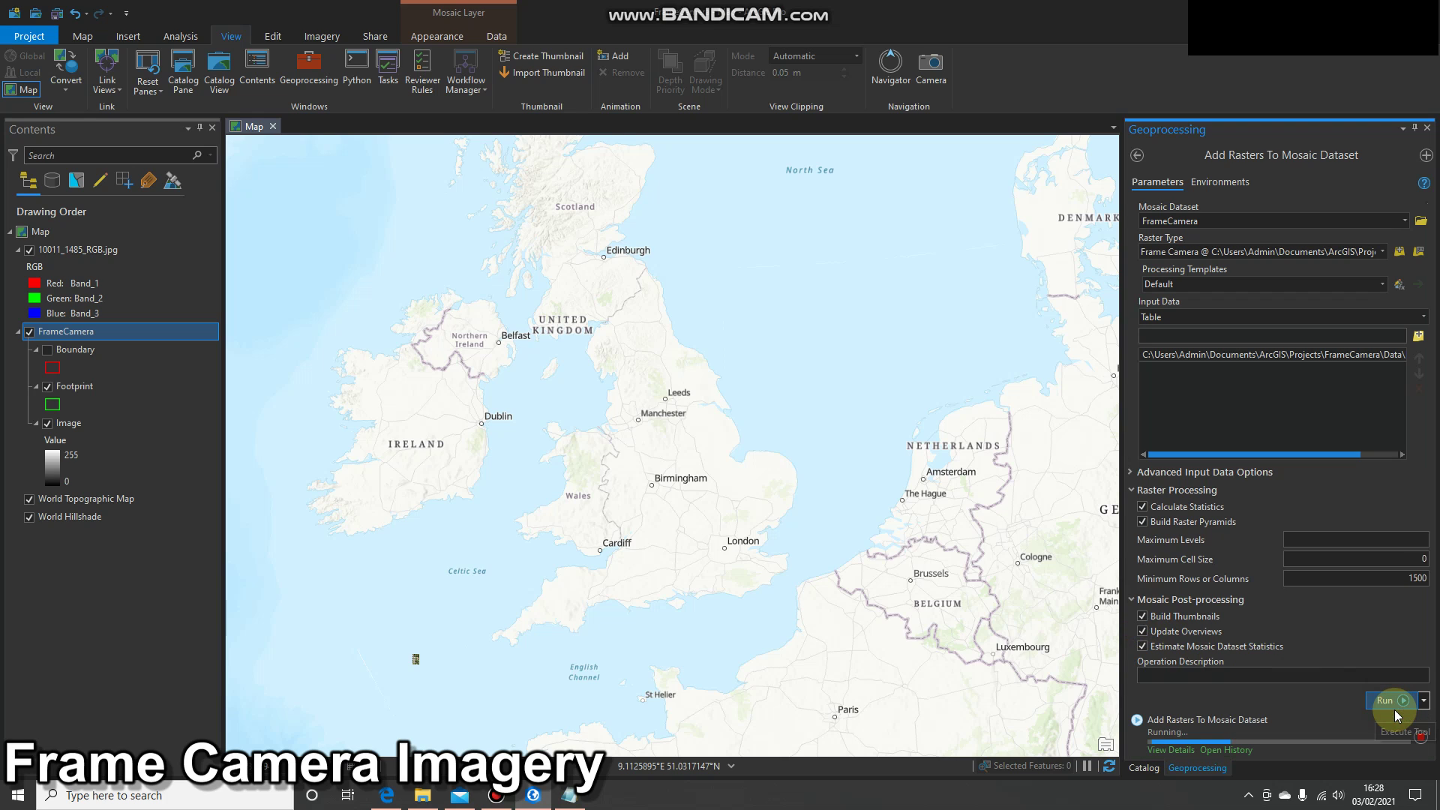
# Step: Review the run details of the Add Rasters To Mosaic Dataset tool and close them
pyautogui.click(1191, 753)
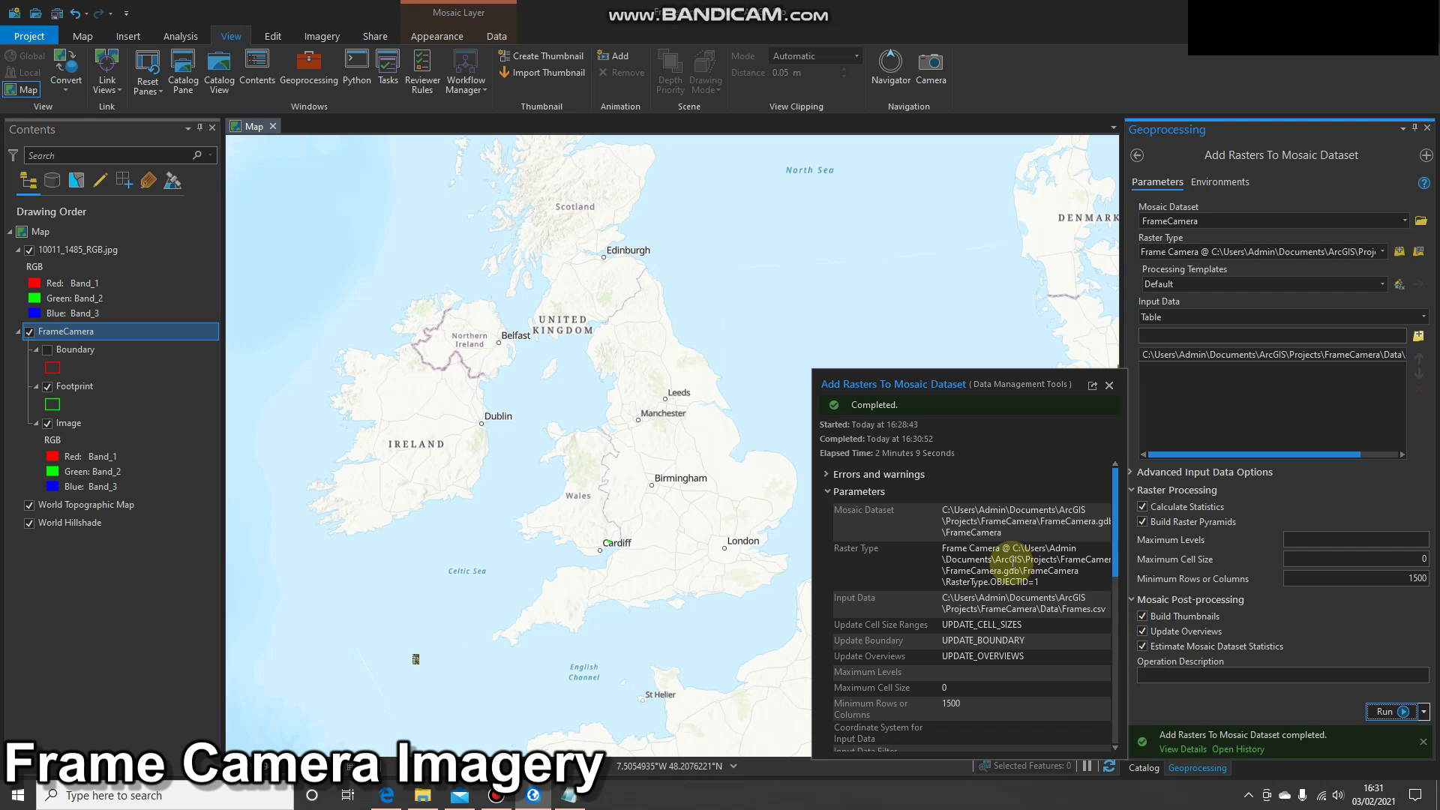
pyautogui.moveTo(1113, 529); pyautogui.dragTo(1112, 701)
pyautogui.click(1109, 386)
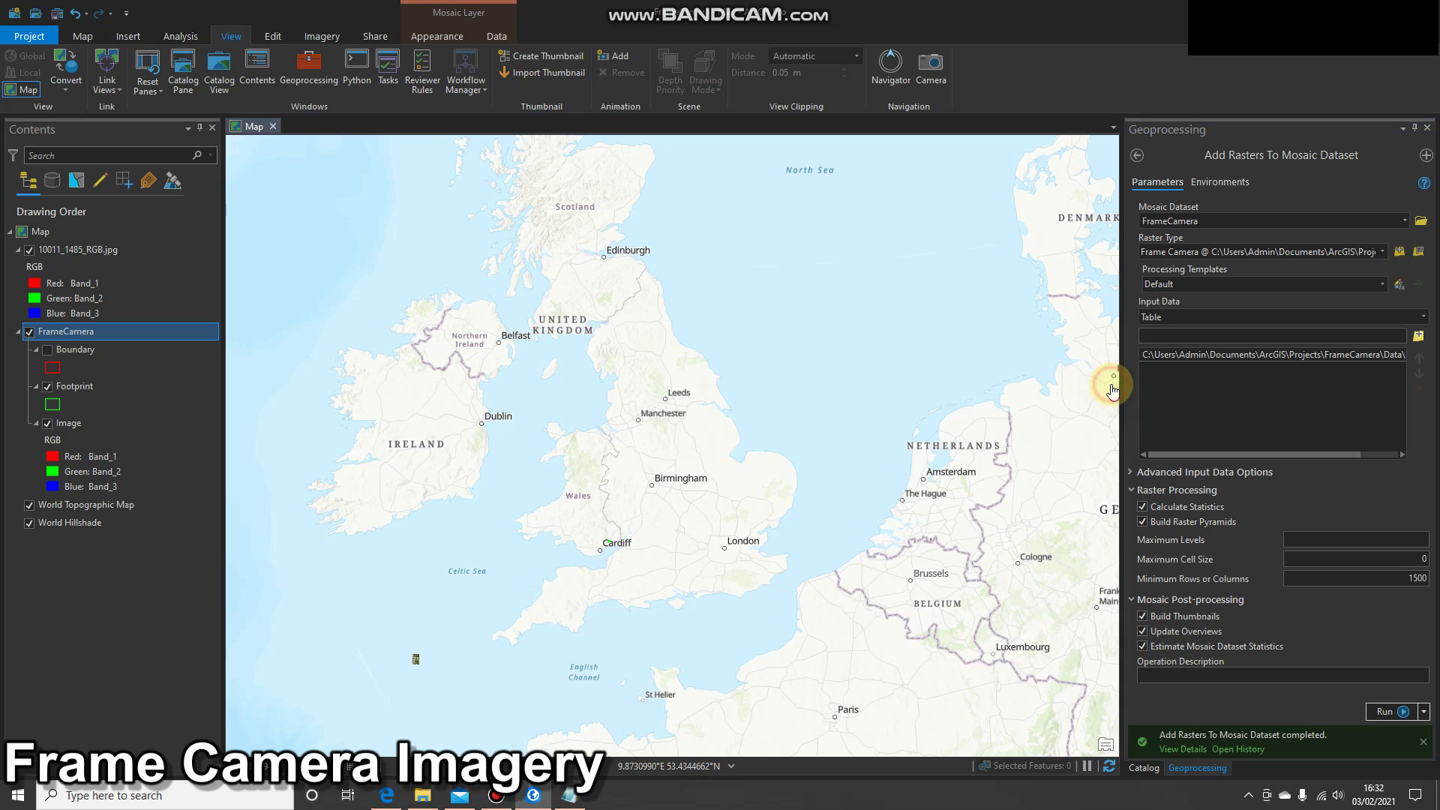
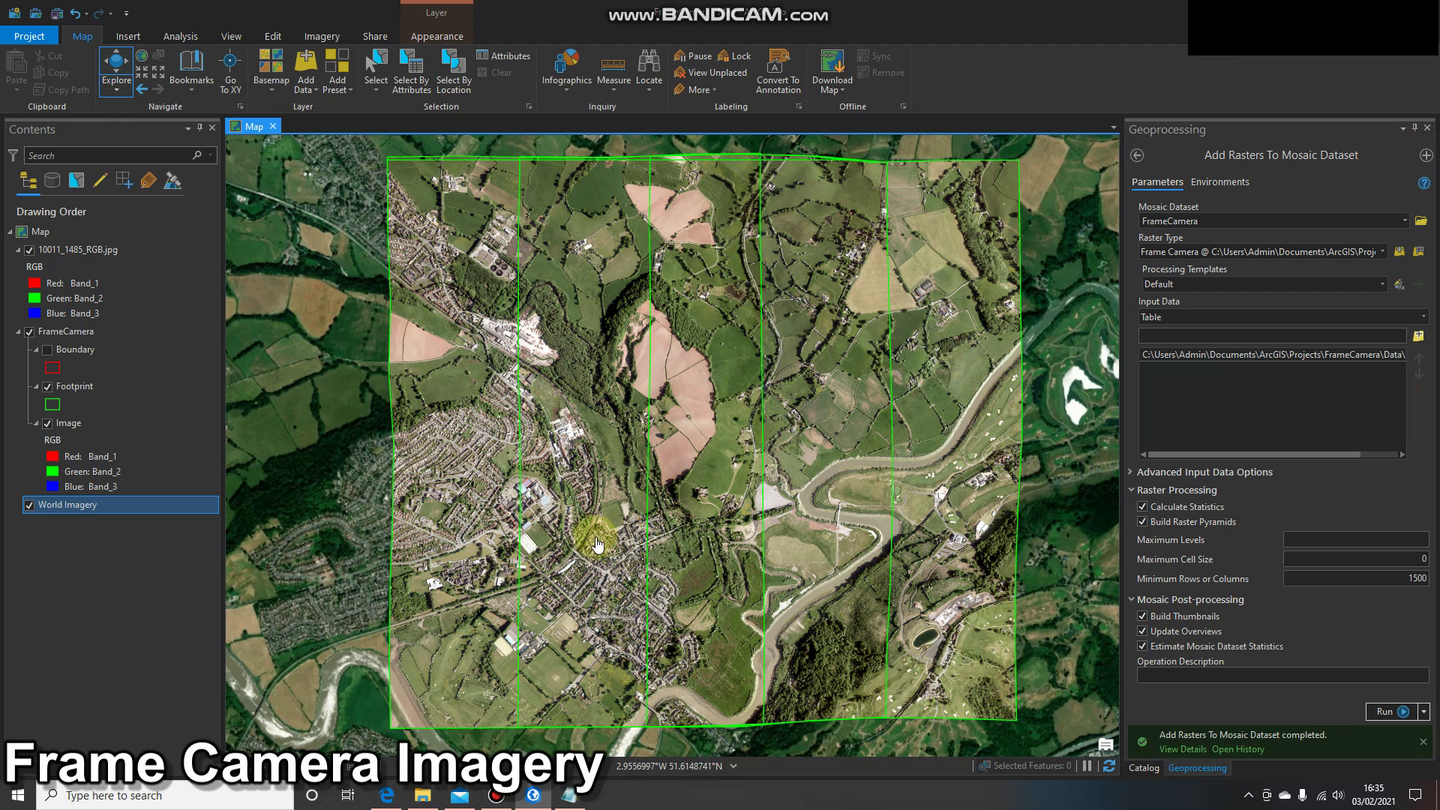
# Step: Compare the FrameCamera Image layer with the World Imagery basemap around the sports field using the Swipe tool
pyautogui.scroll(1, 606, 549)
pyautogui.scroll(8, 606, 549)
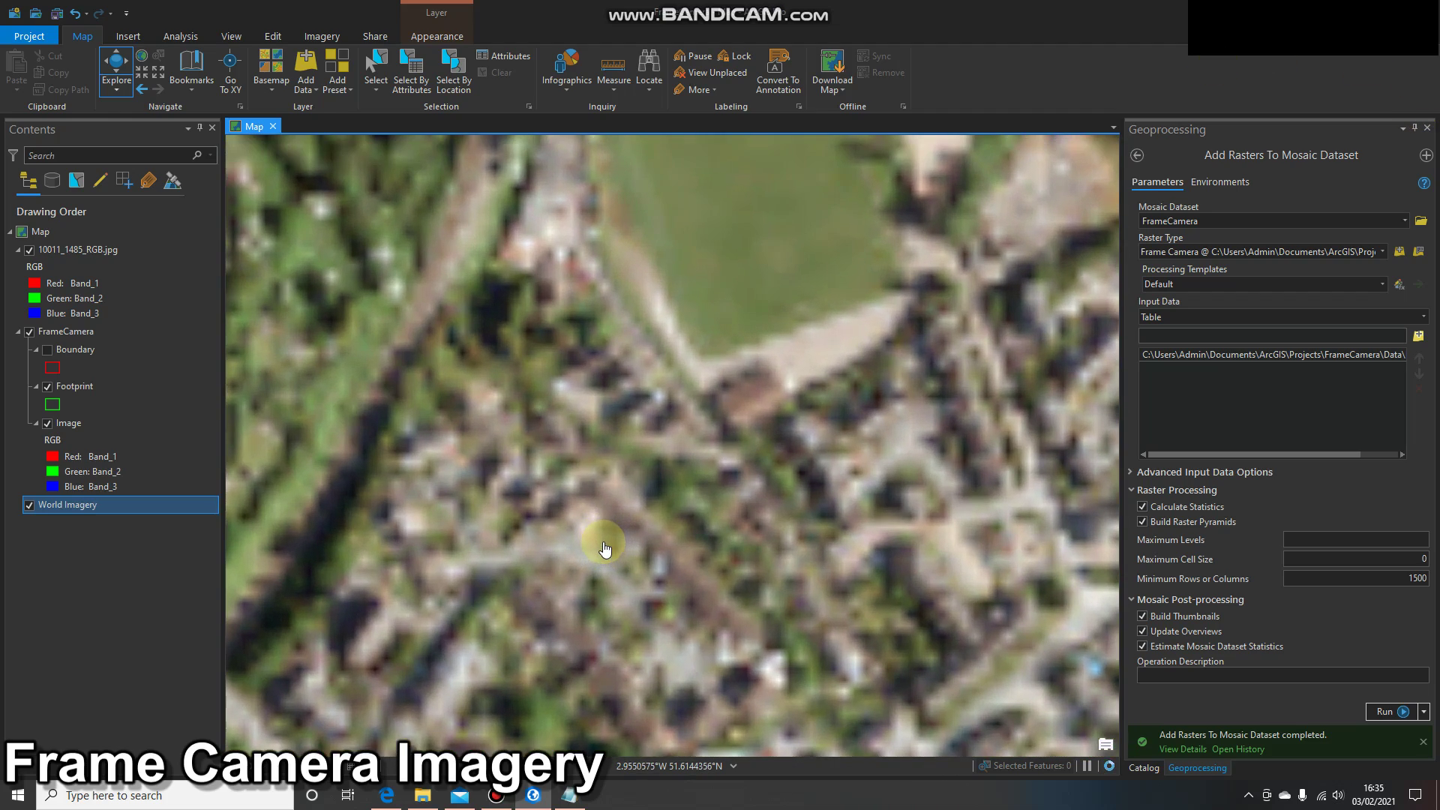
pyautogui.click(438, 36)
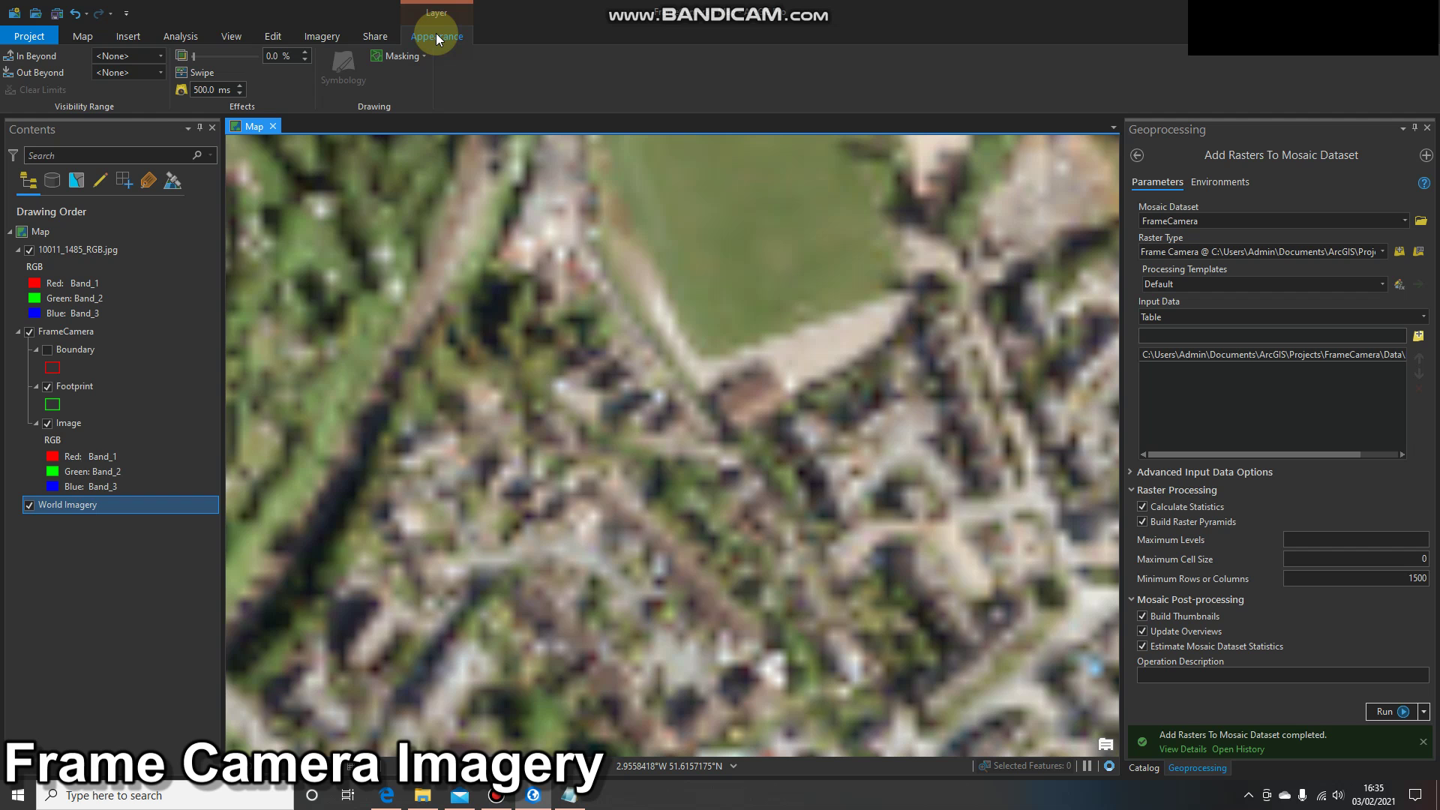
pyautogui.click(69, 421)
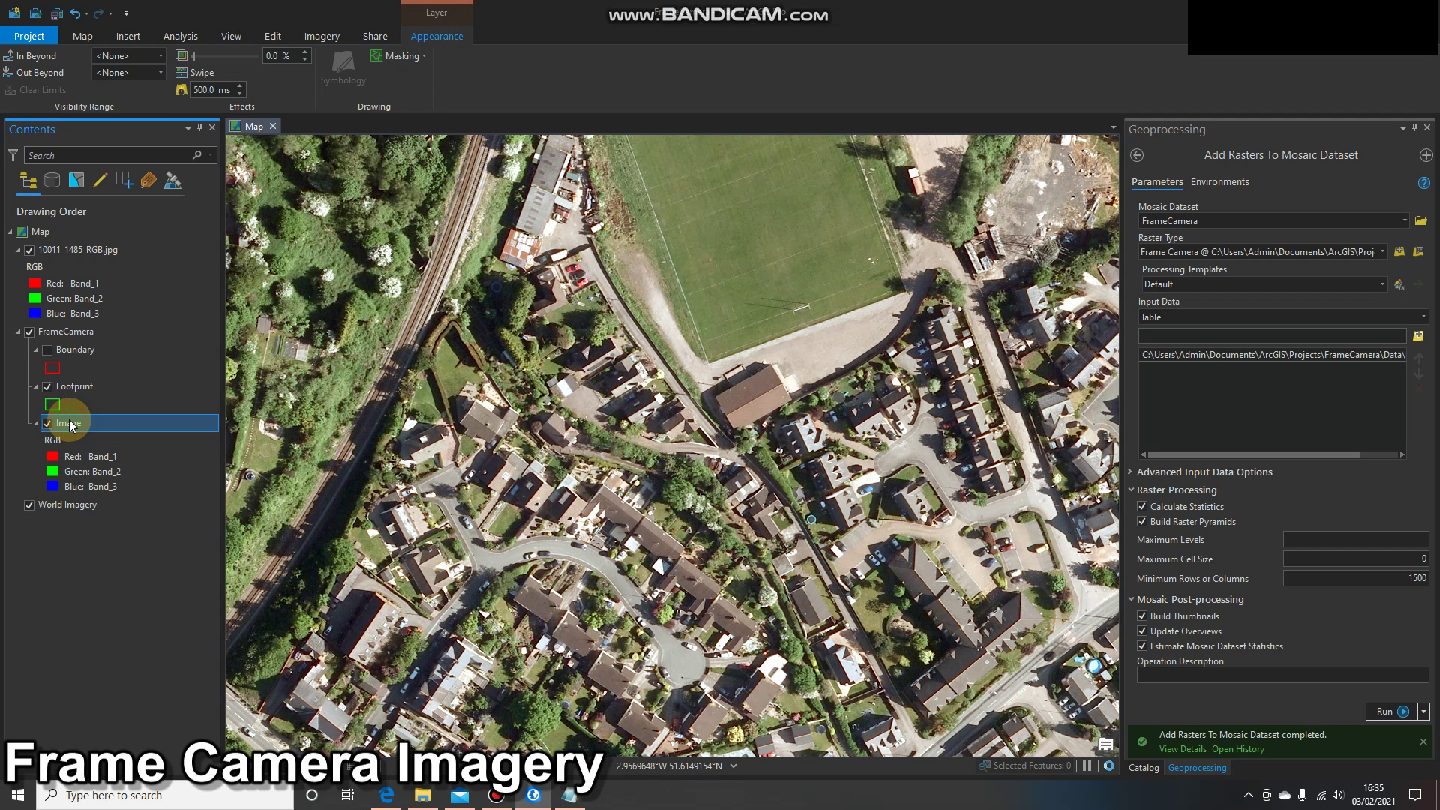
pyautogui.click(198, 75)
pyautogui.moveTo(633, 142); pyautogui.dragTo(742, 159)
pyautogui.scroll(-5, 765, 393)
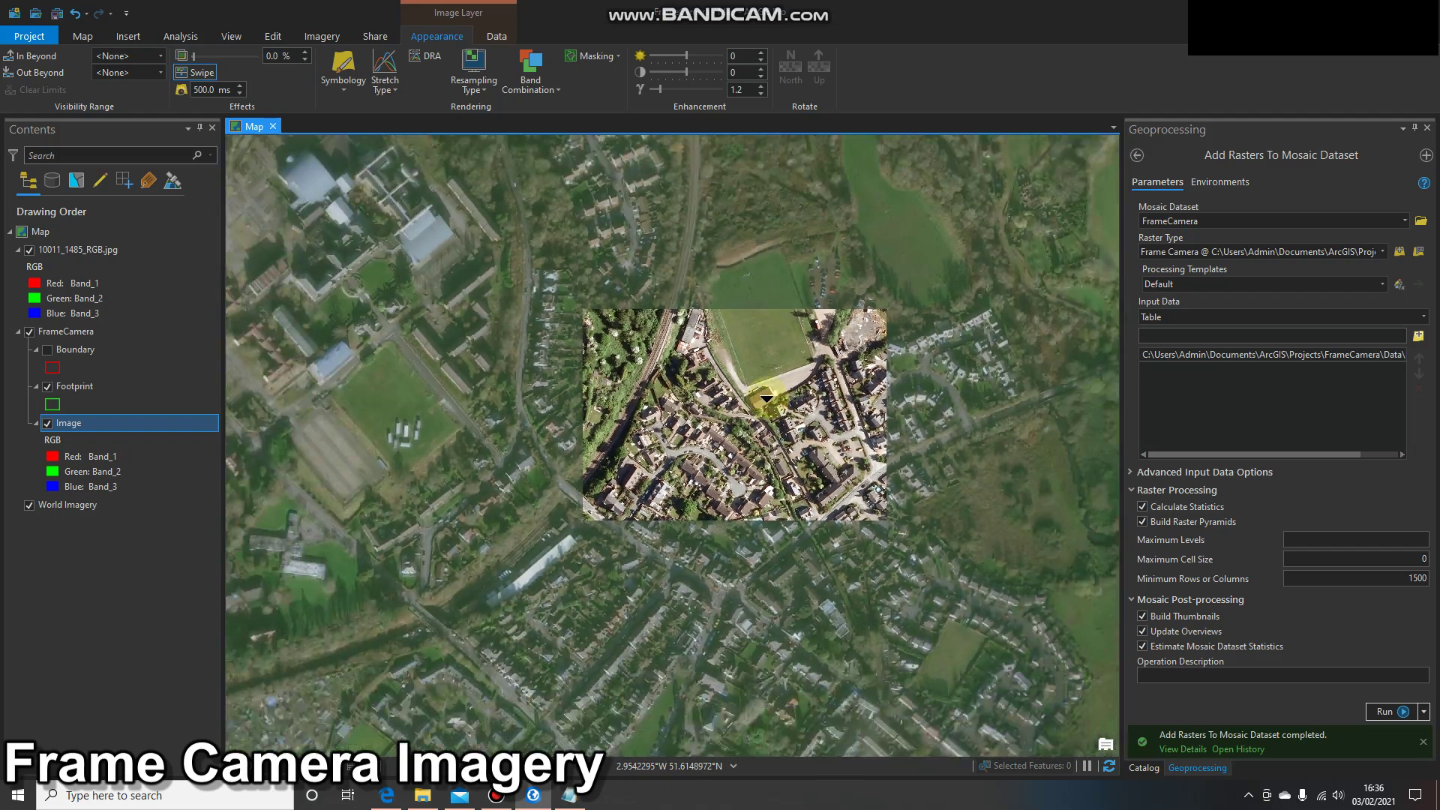